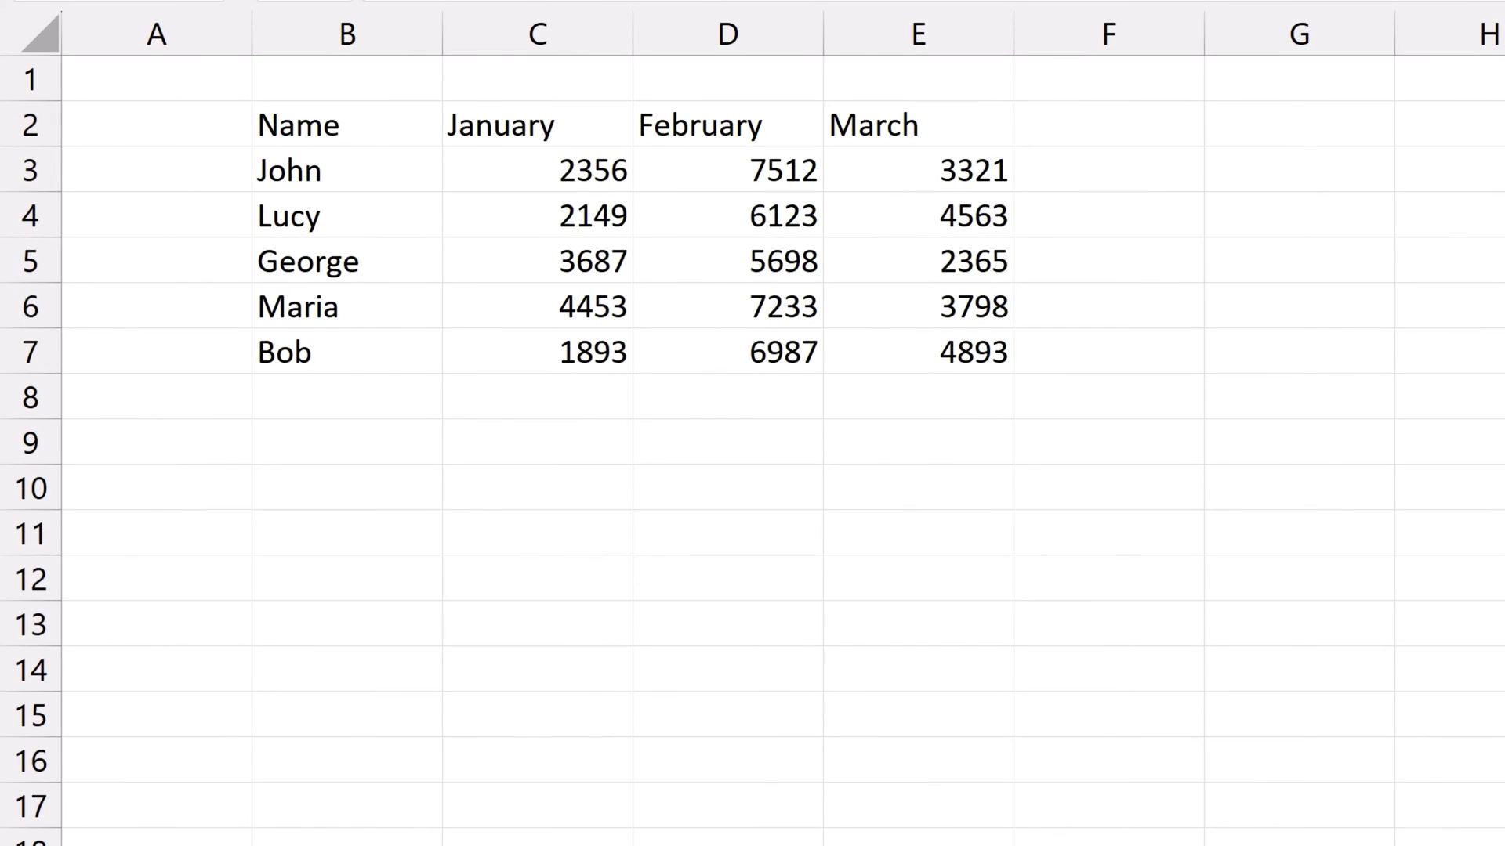
Format the sales data as a table and sort it by March, smallest first.
key(Return)
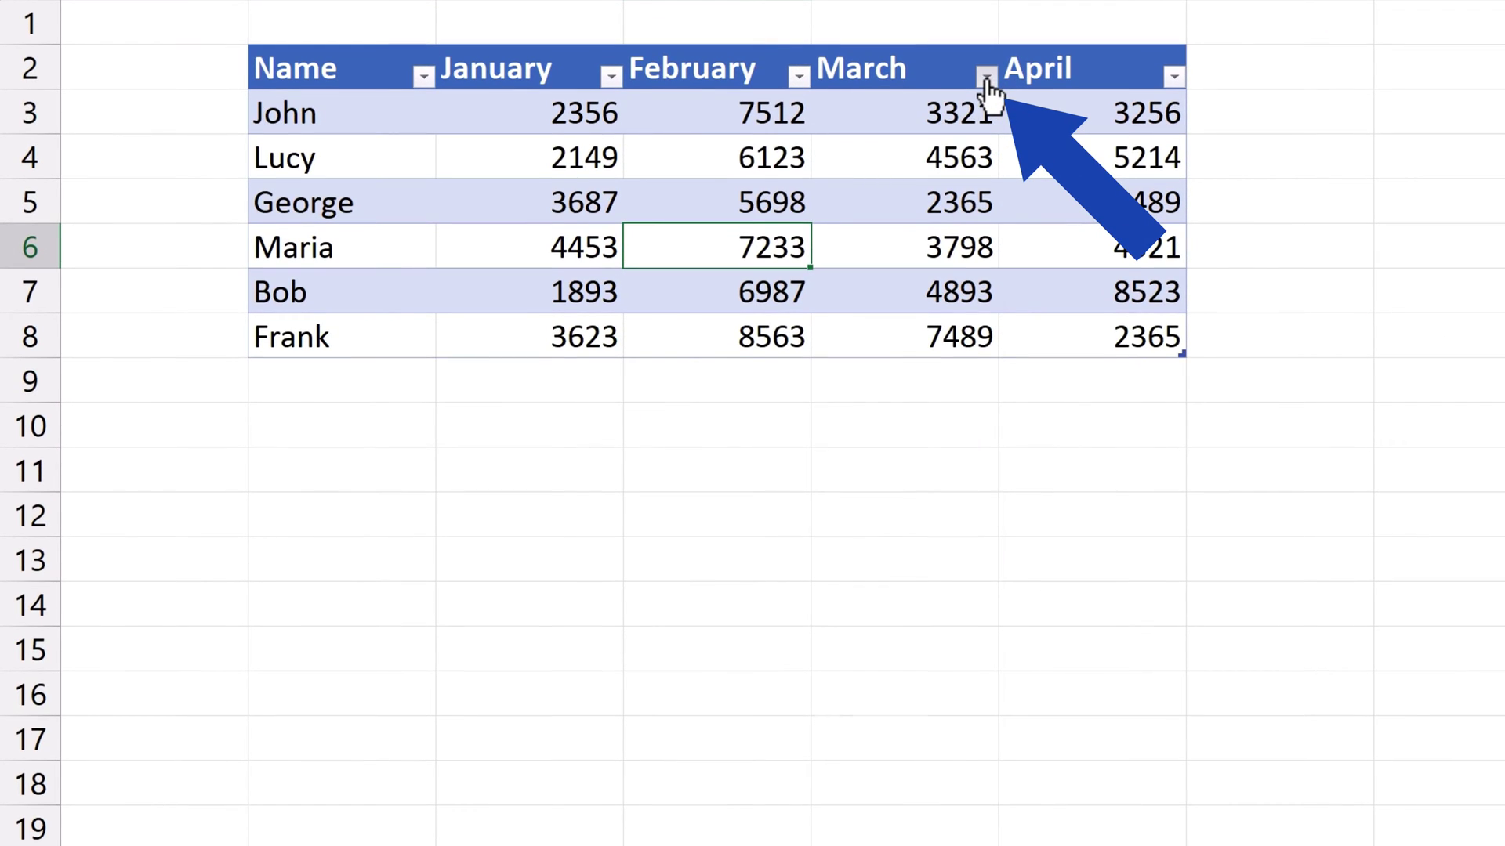
click(985, 76)
click(957, 117)
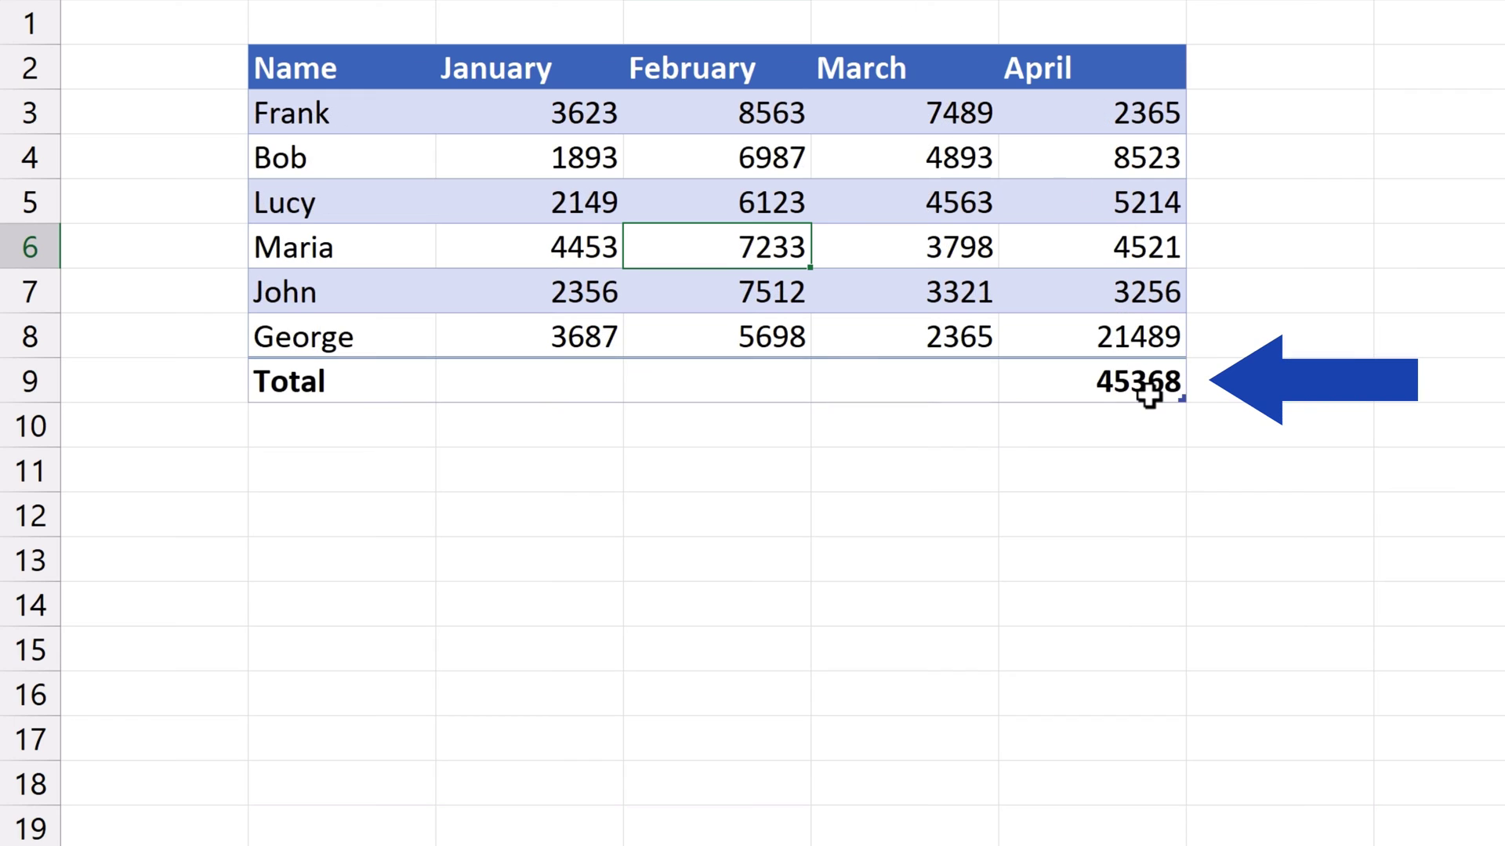
Inspect the functions for April's 45368 total, leaving it unchanged.
click(1149, 392)
click(1198, 391)
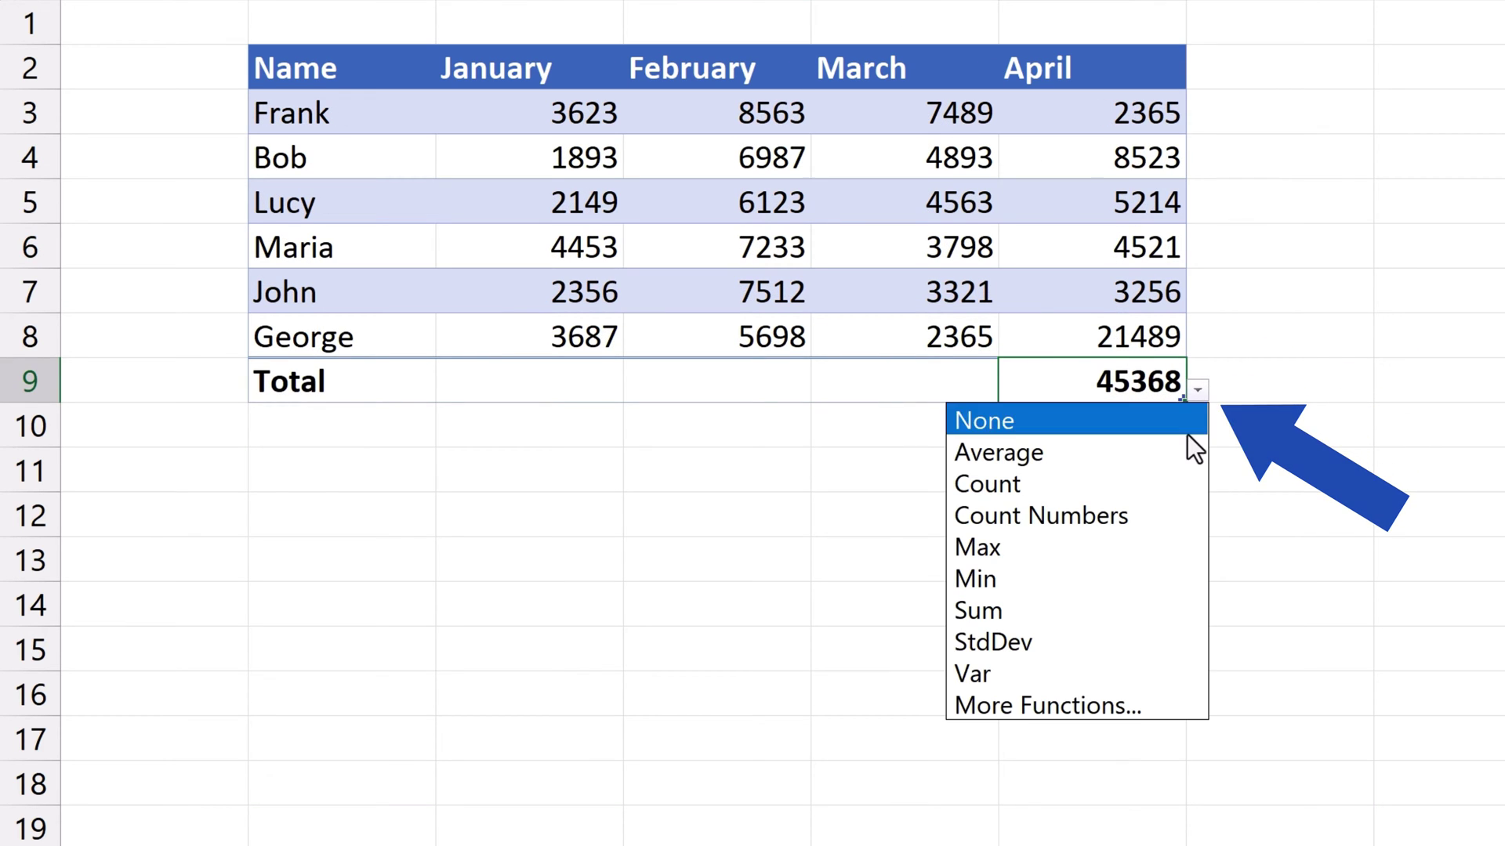
click(1199, 392)
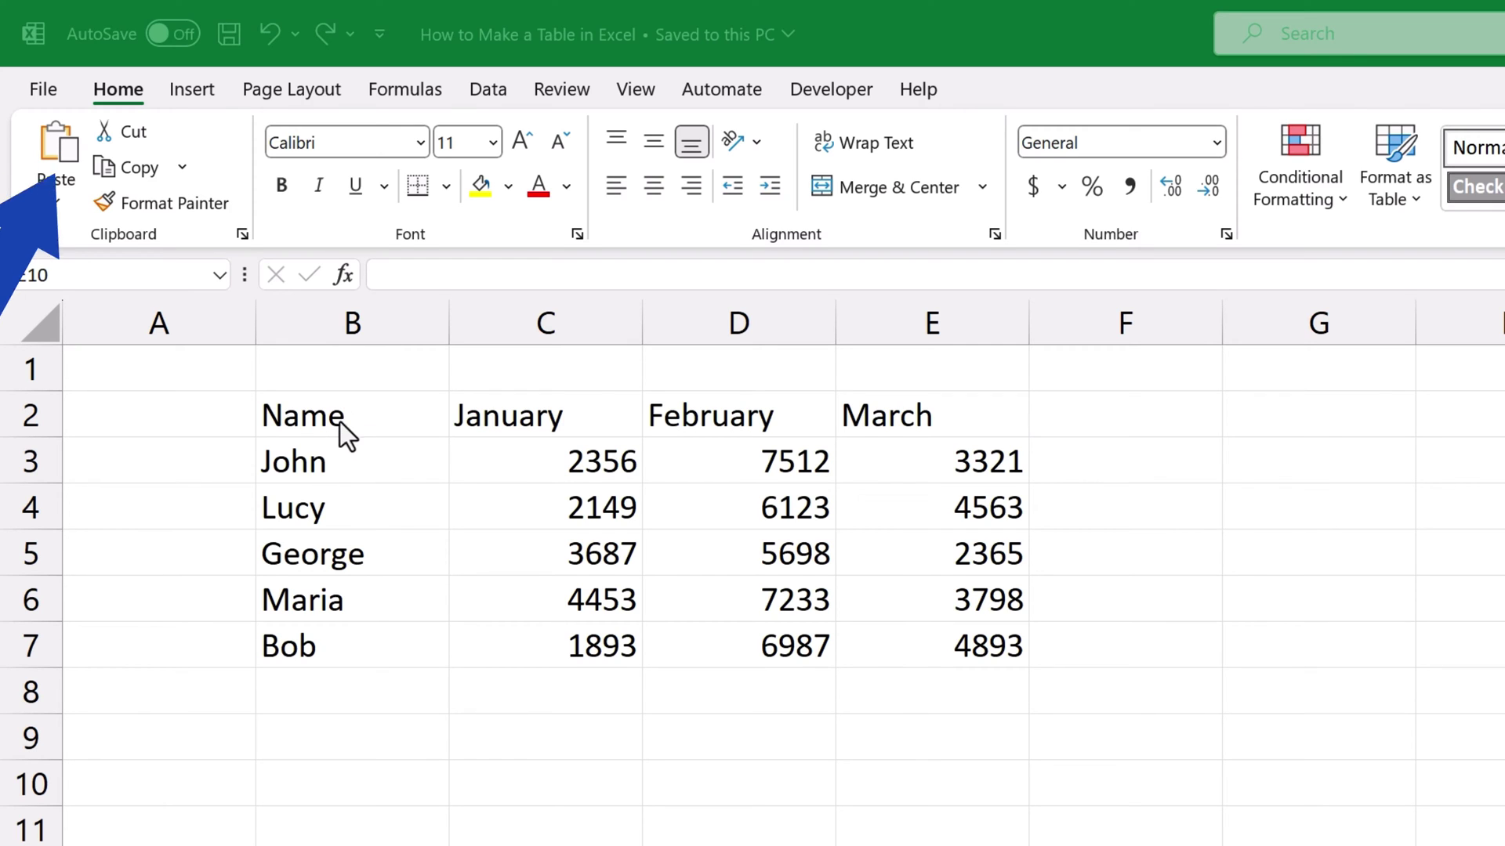
Select the sales range B2:E7 and bring up the Format as Table style gallery.
drag(350, 420, 886, 643)
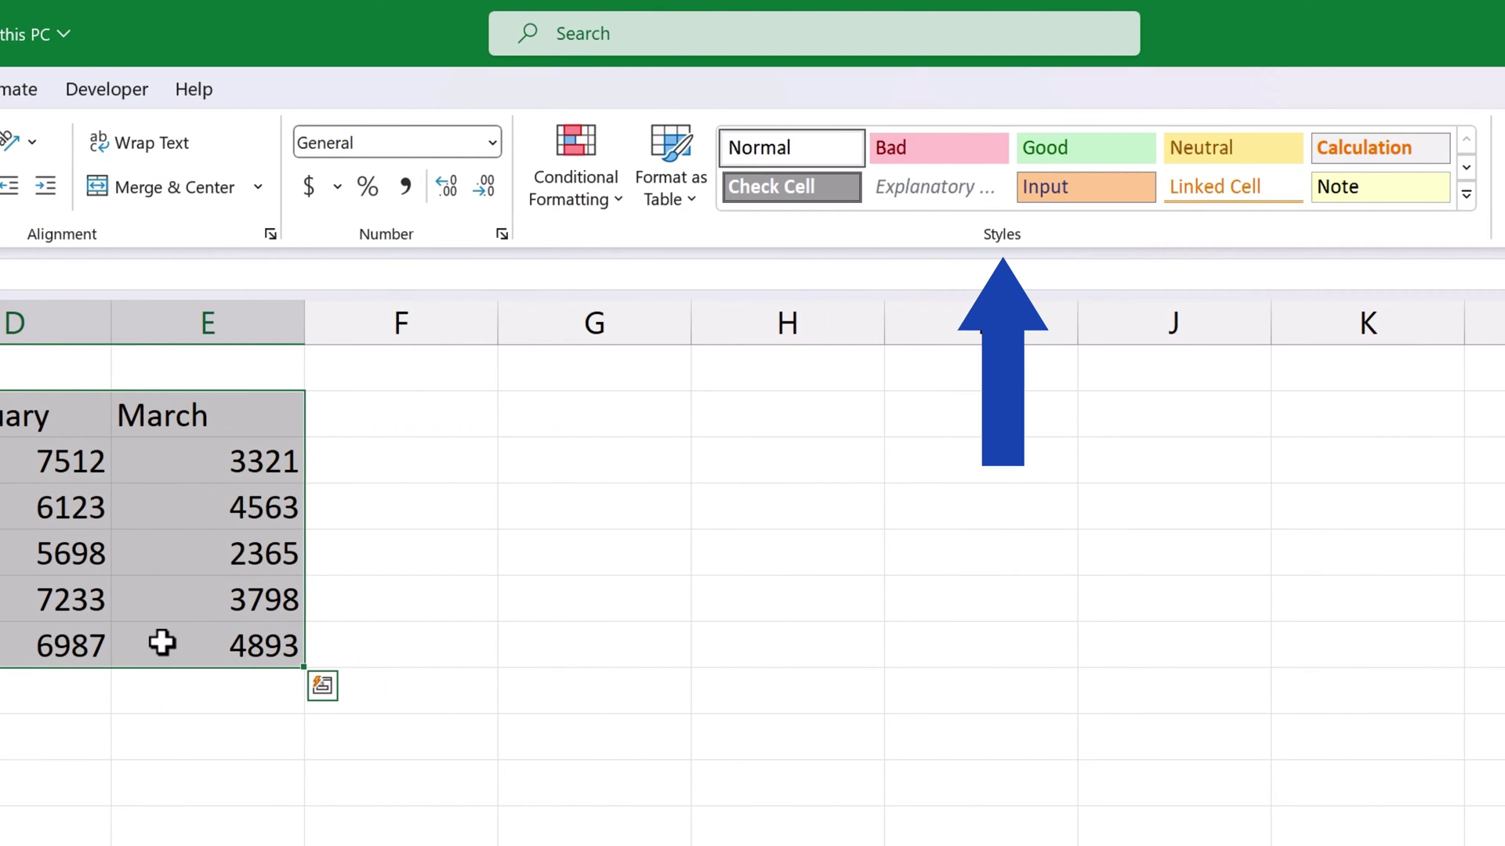
click(682, 199)
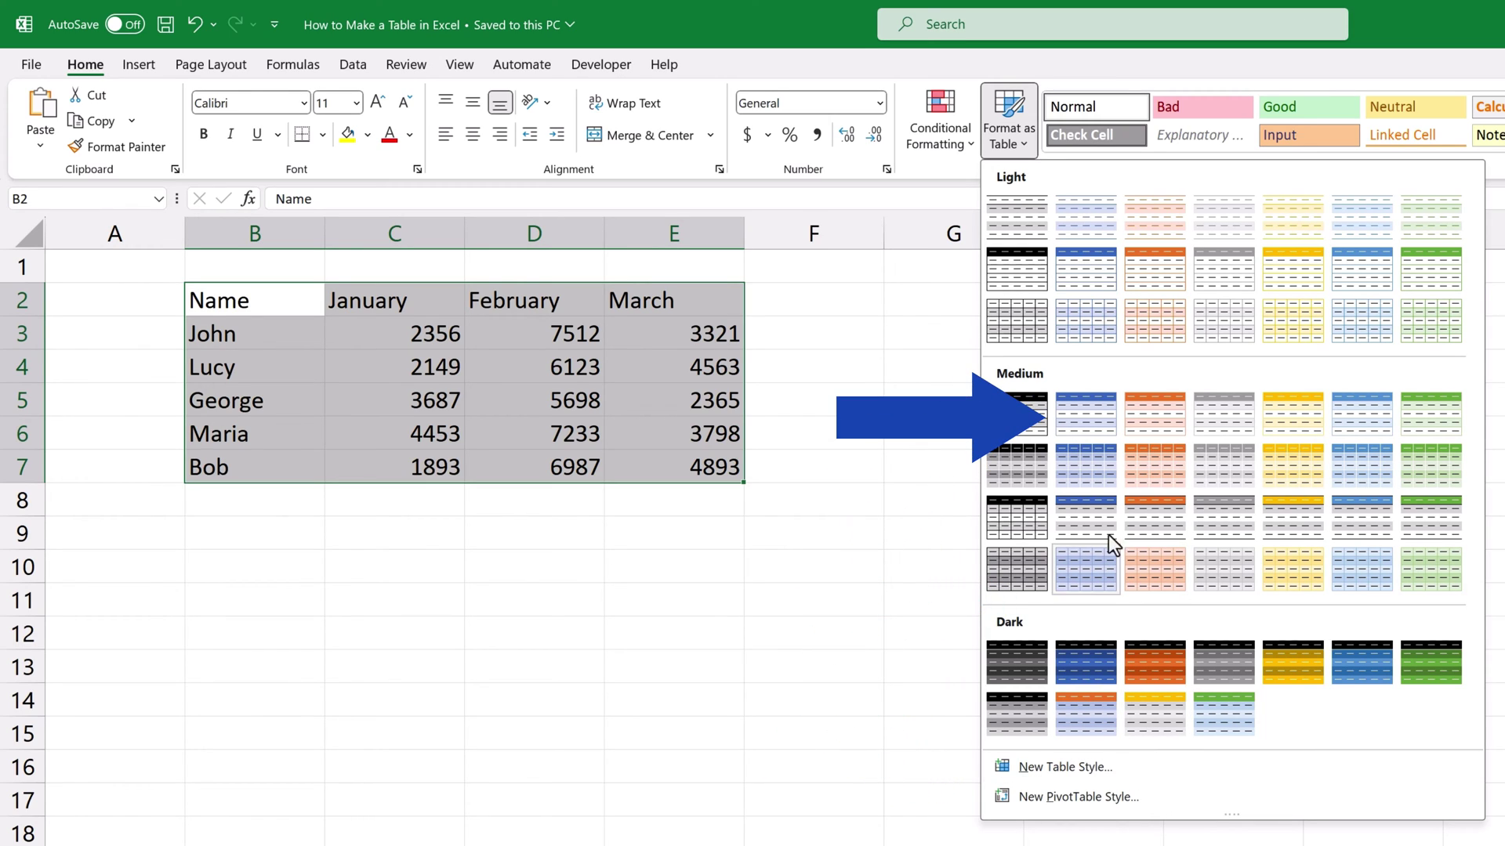
Apply the blue Medium table style to B2:E7 with 'My table has headers' kept on.
click(1099, 417)
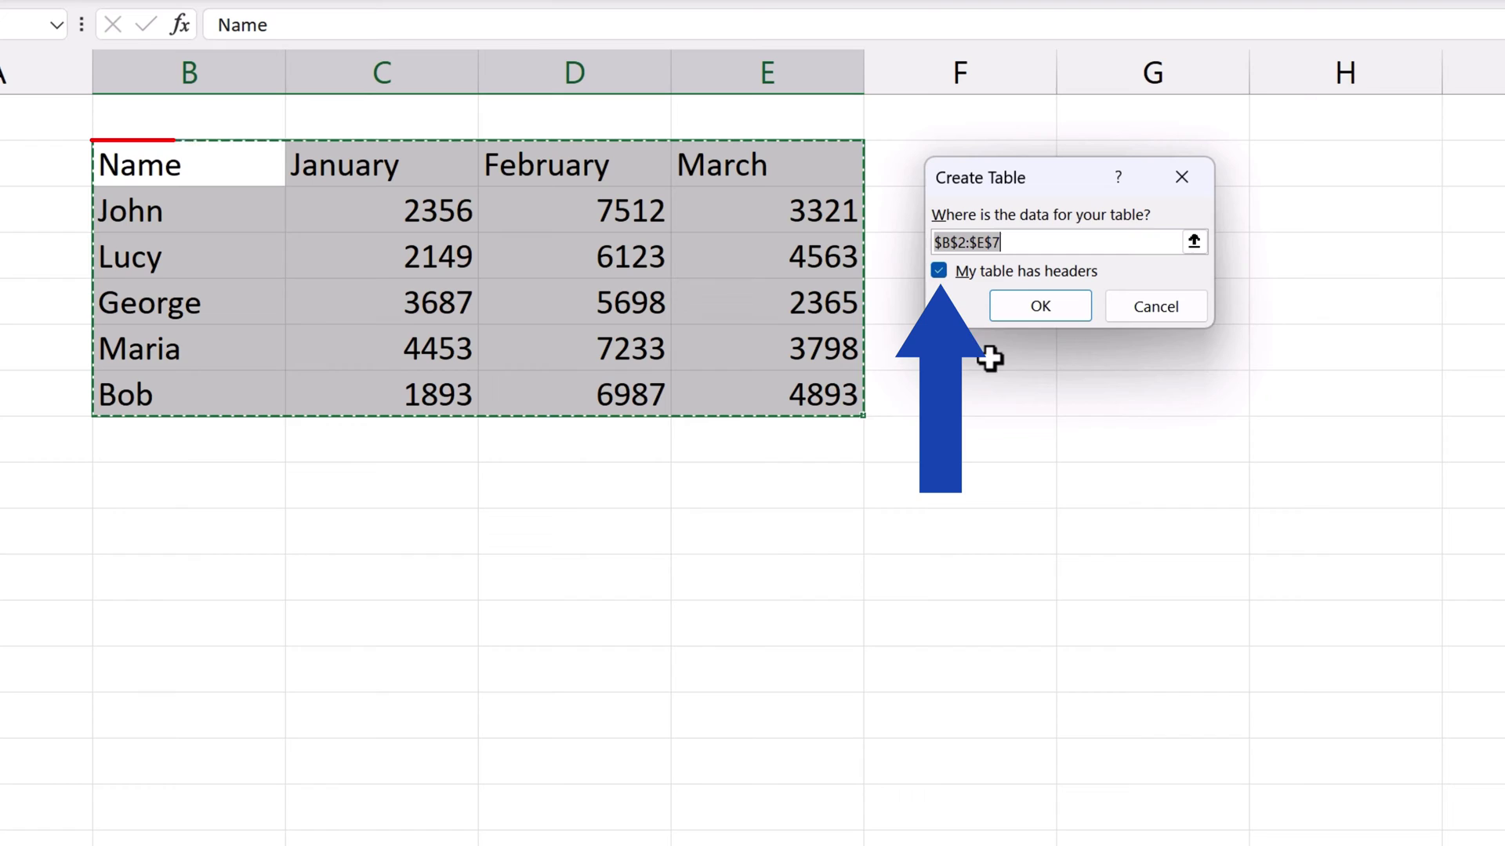
click(939, 271)
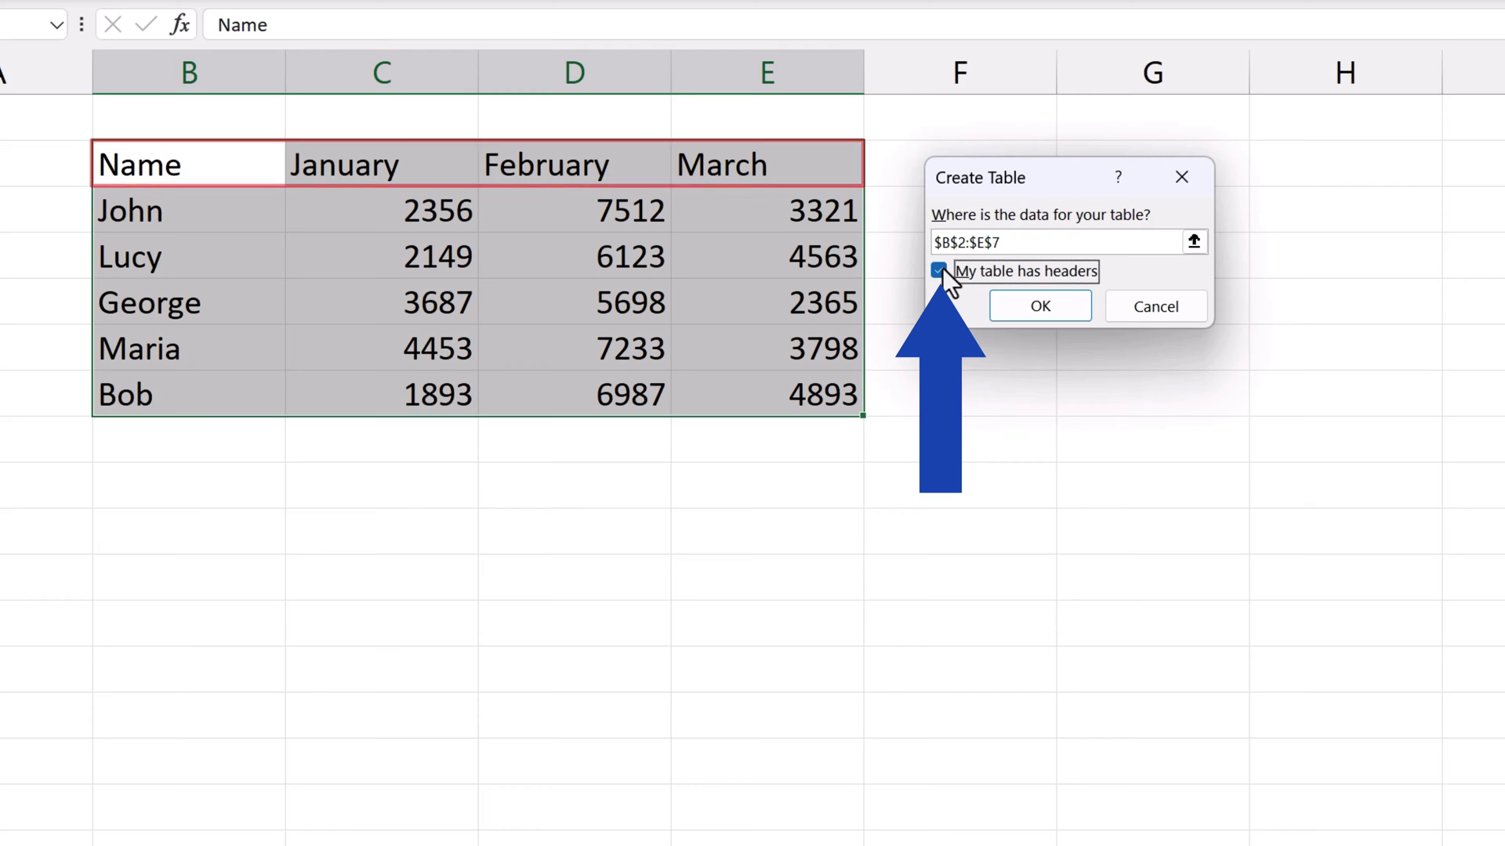
click(1003, 307)
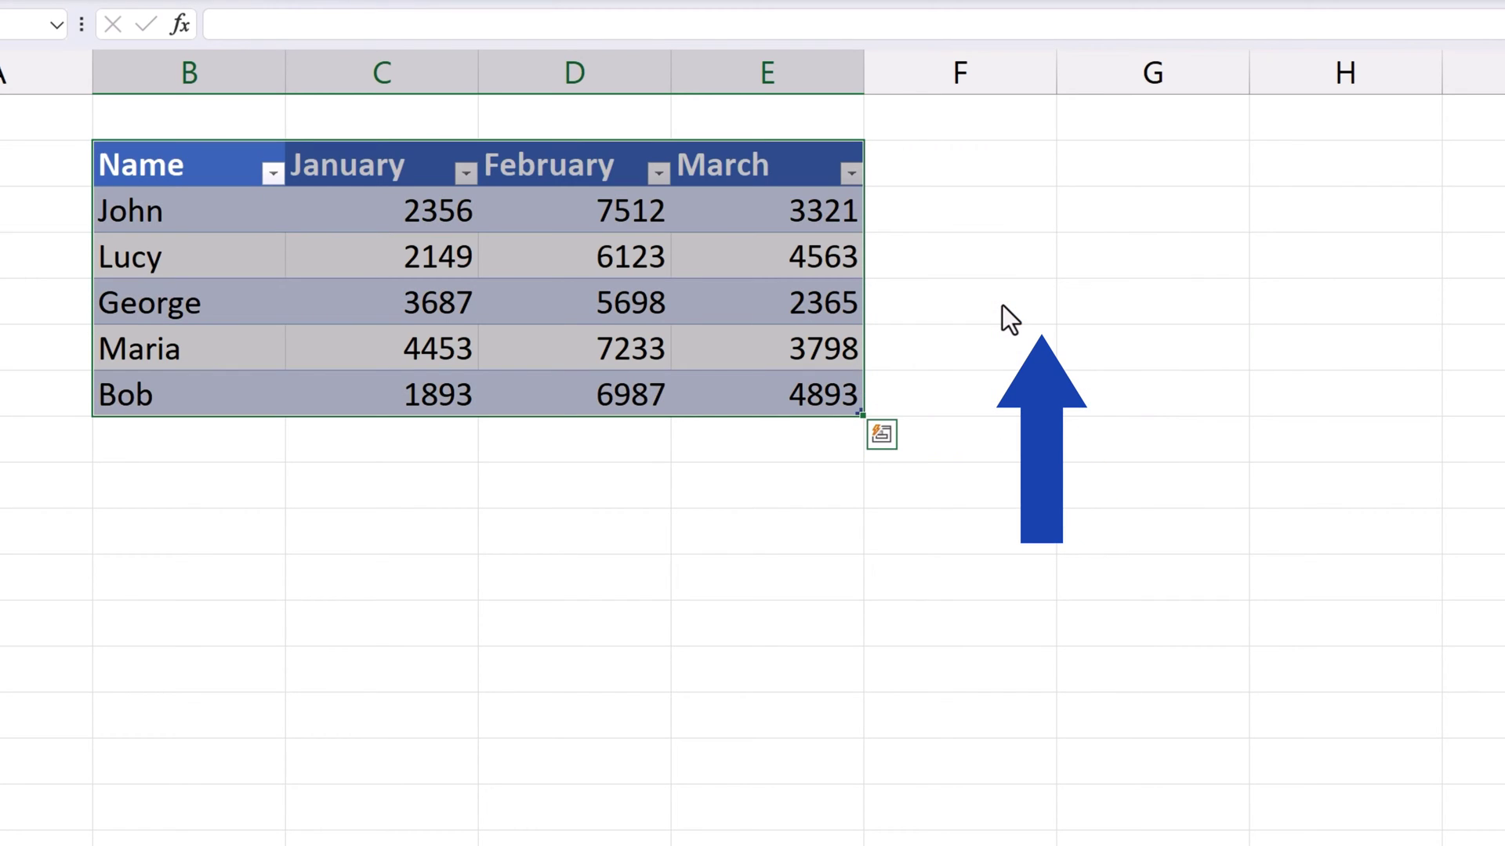
click(985, 572)
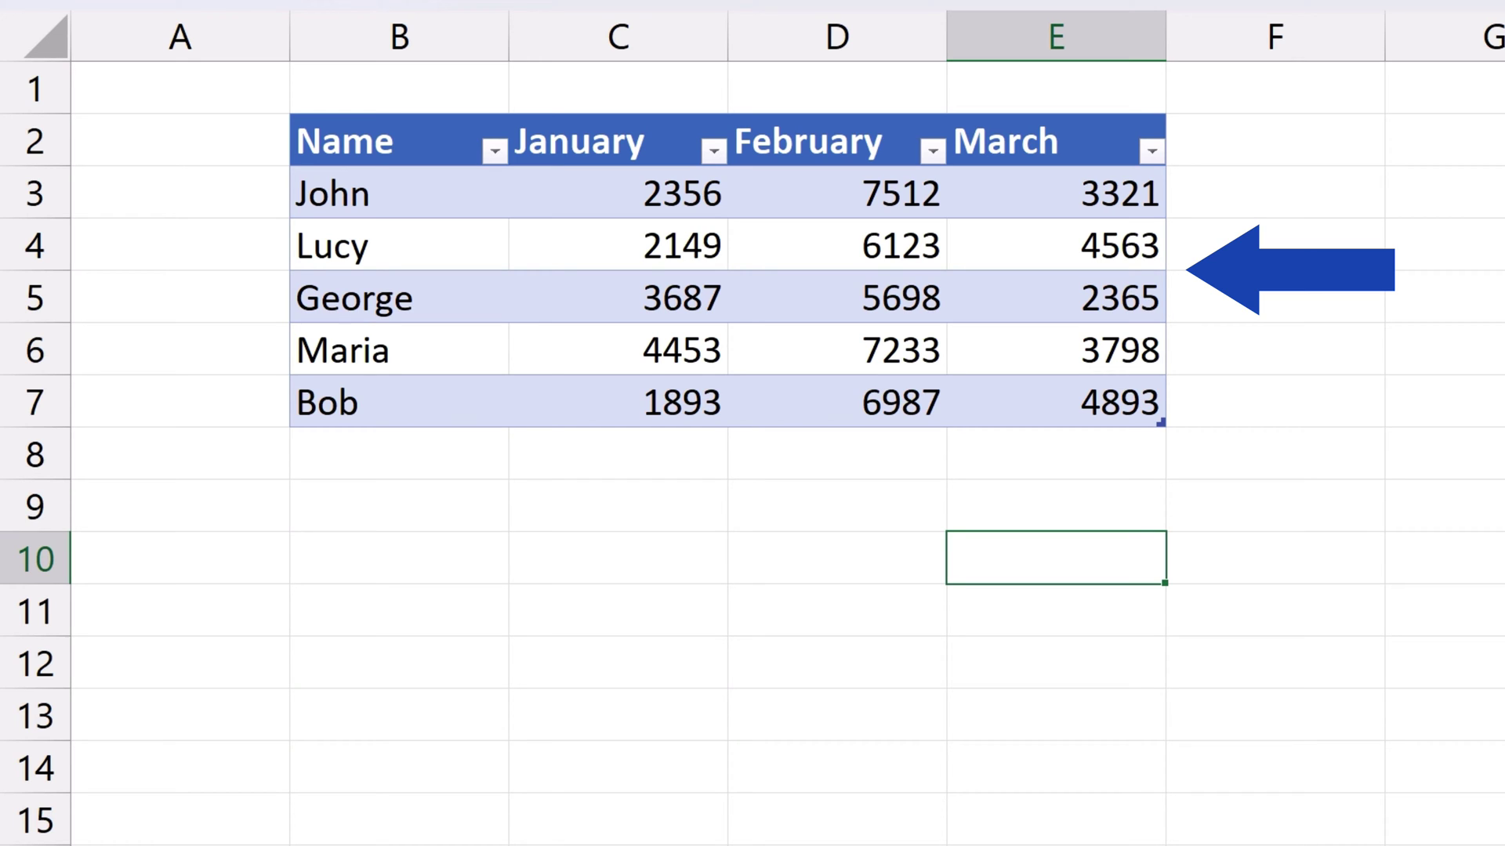
Add an April header in F2 with values 3256, 5214, 21489, 4321 and 8523 below.
click(1321, 163)
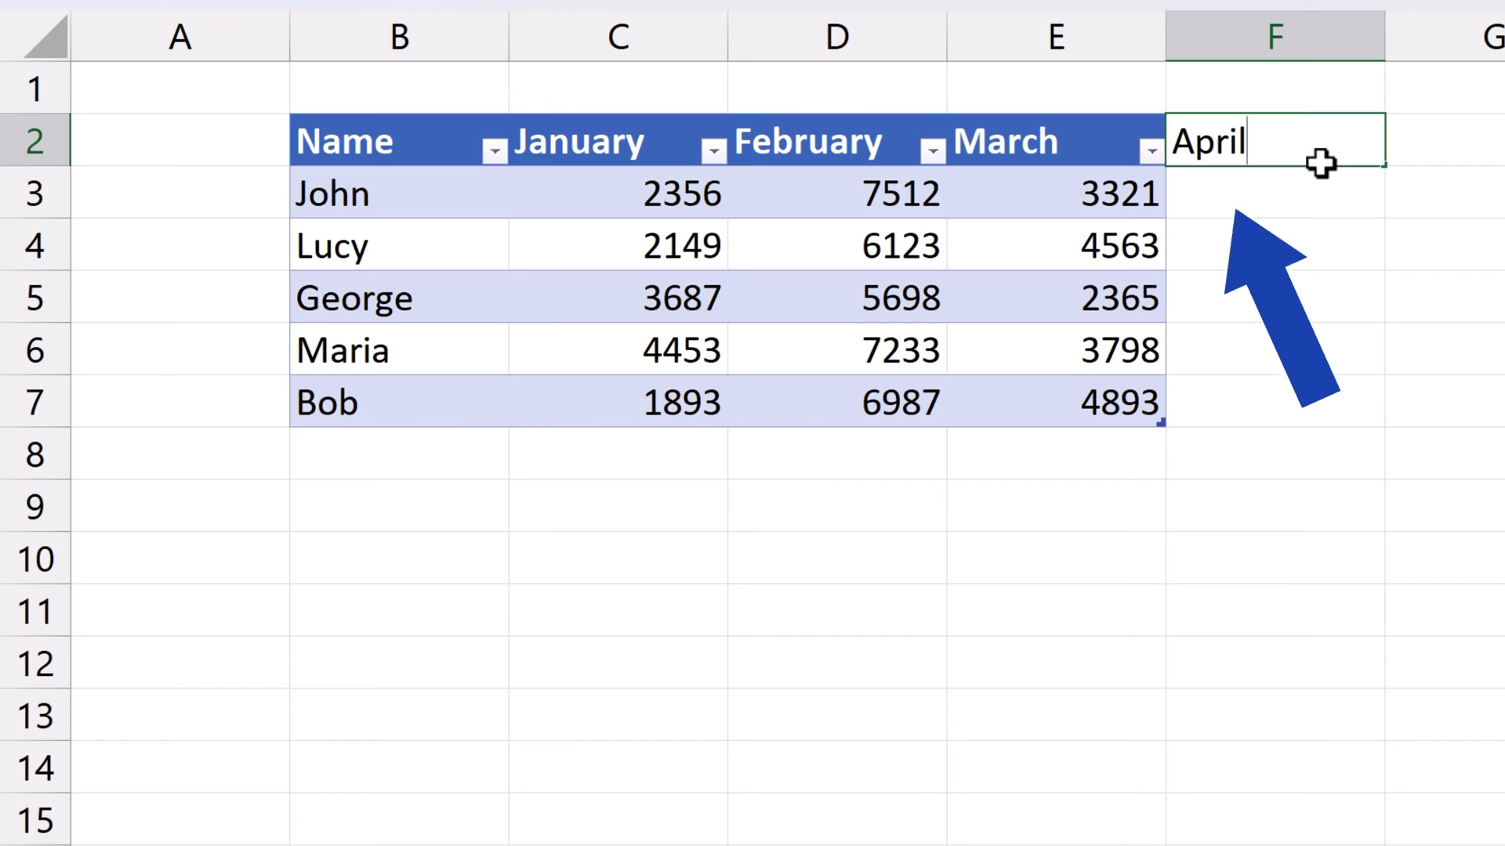
key(Return)
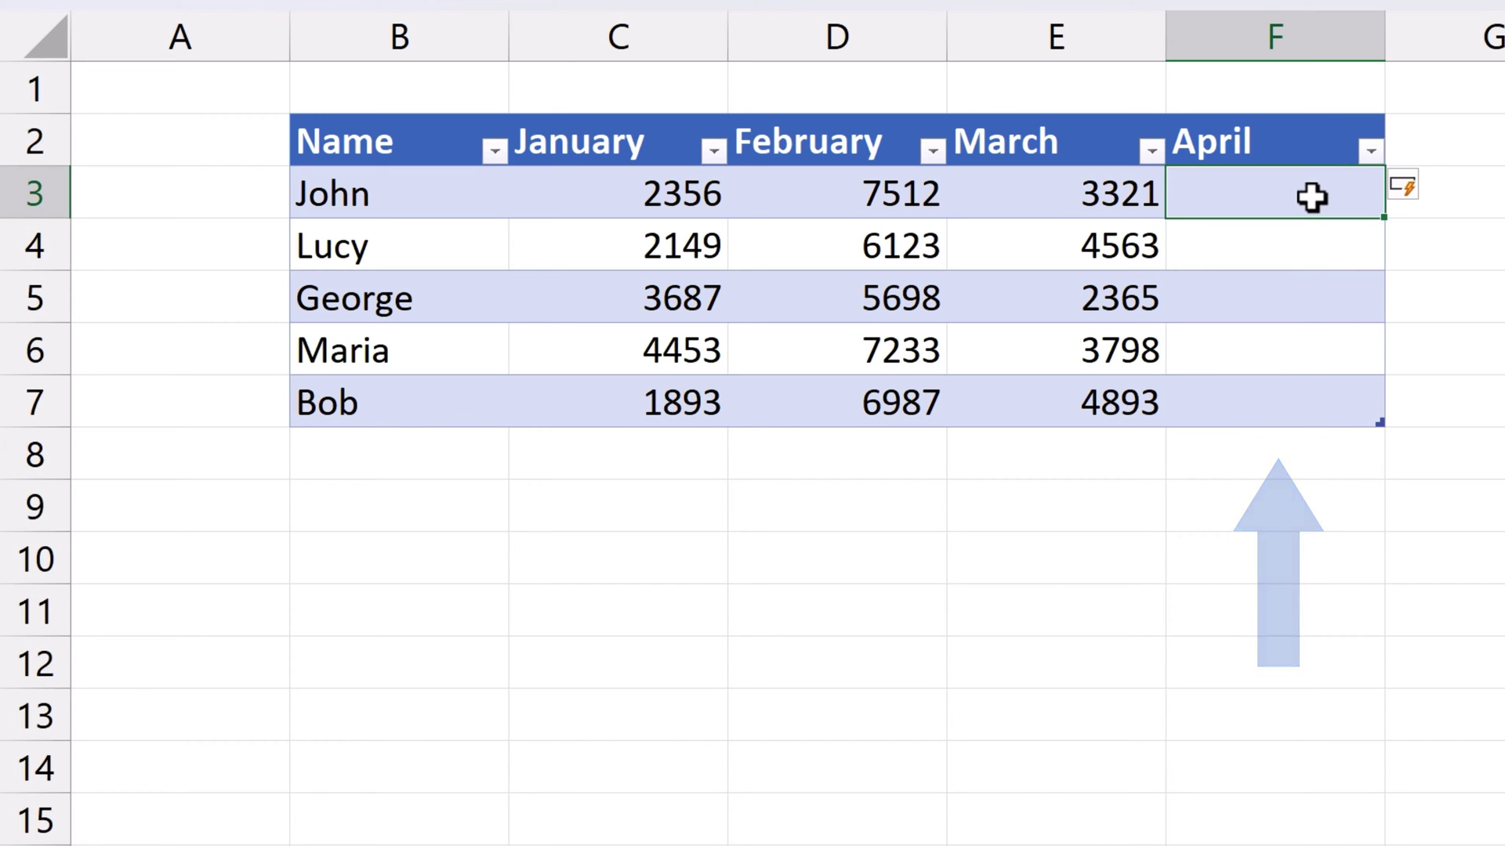
text(3256)
key(Return)
text(5214)
key(Return)
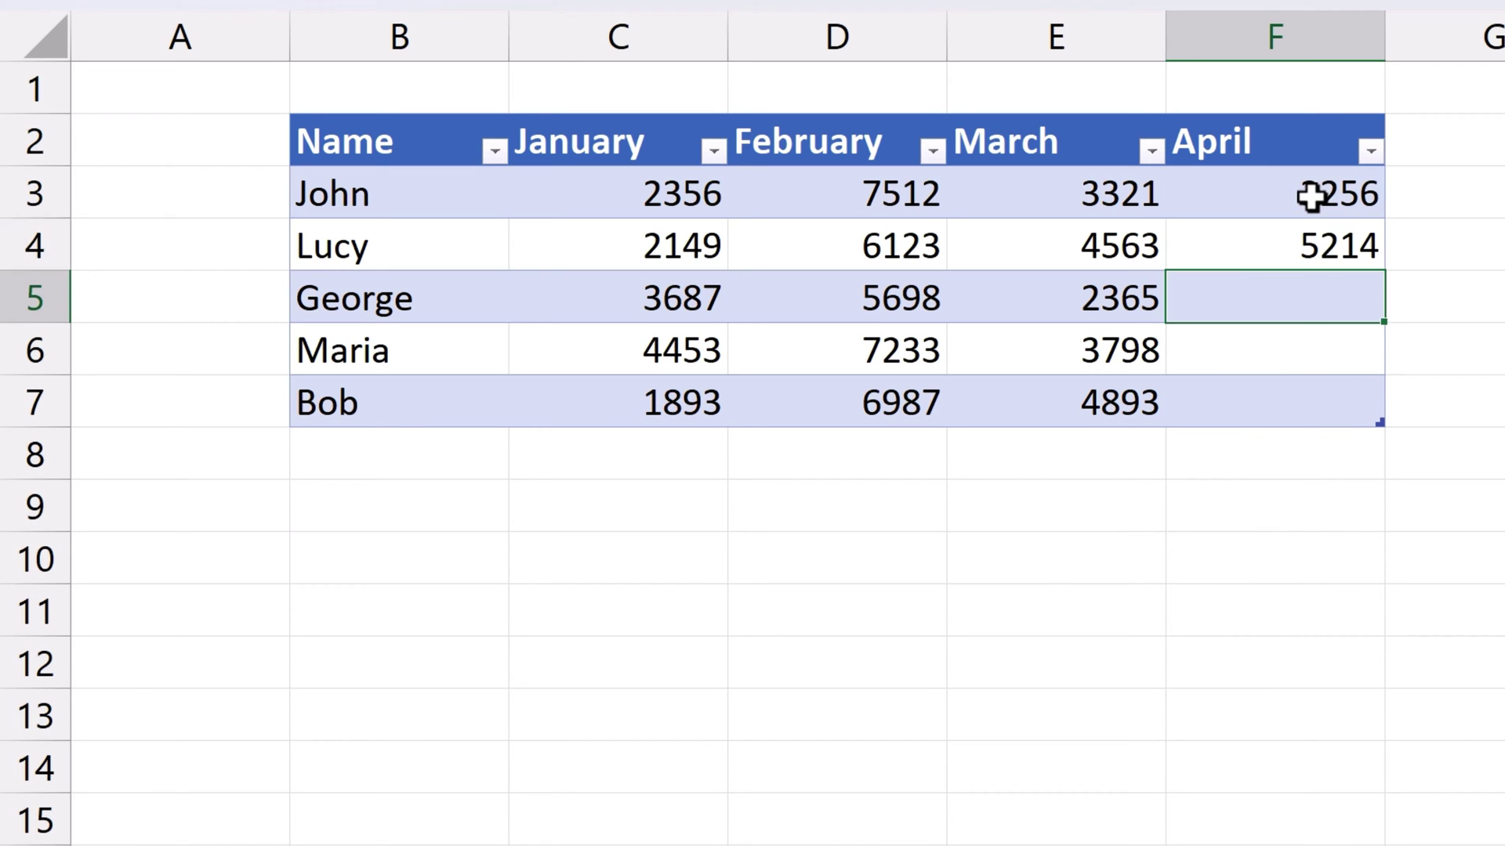
text(21489)
key(Return)
text(4321)
key(Return)
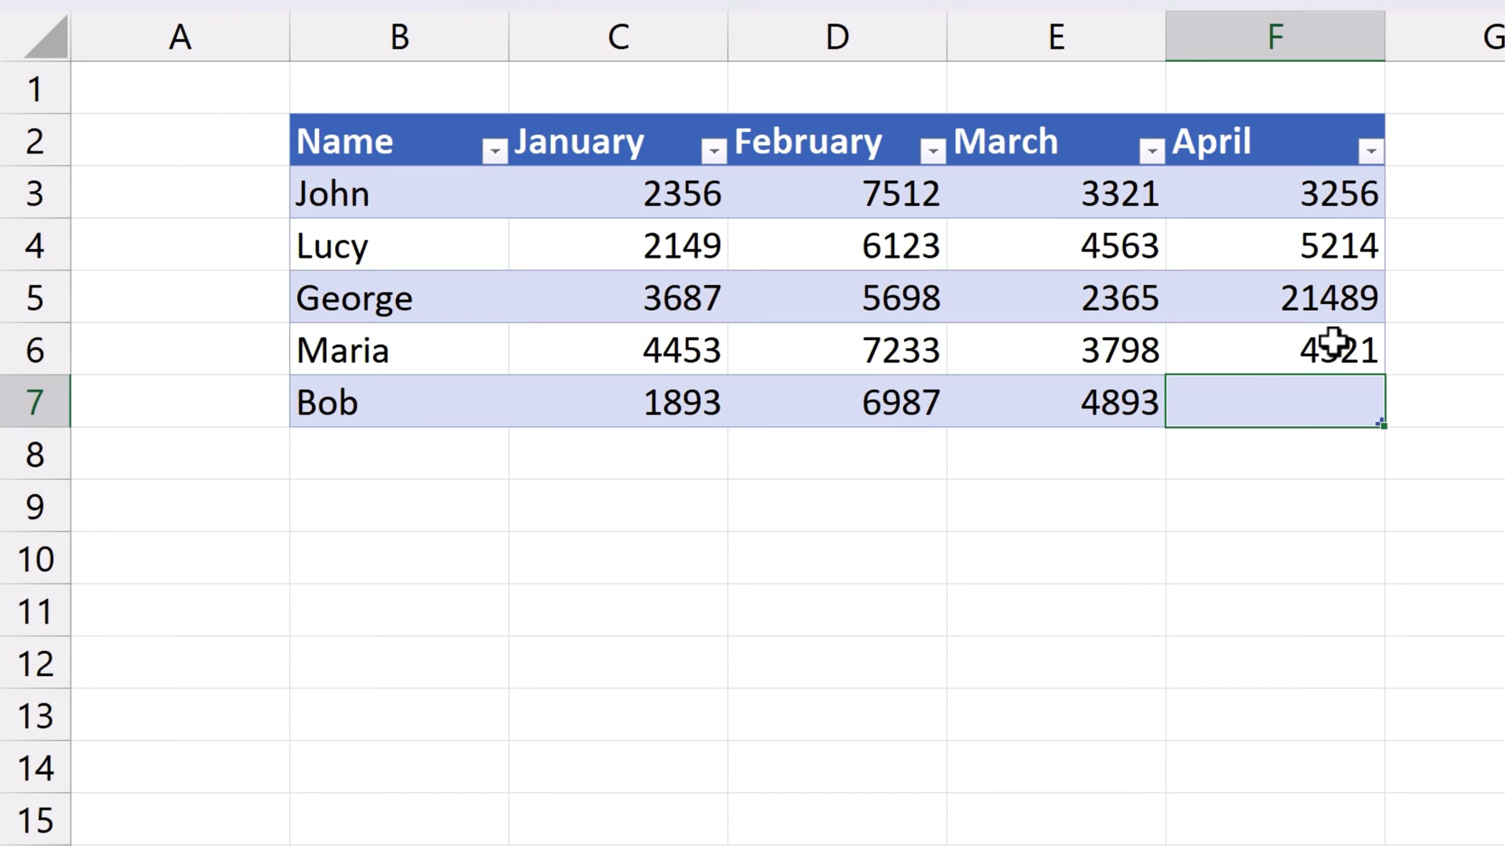
text(8523)
key(Return)
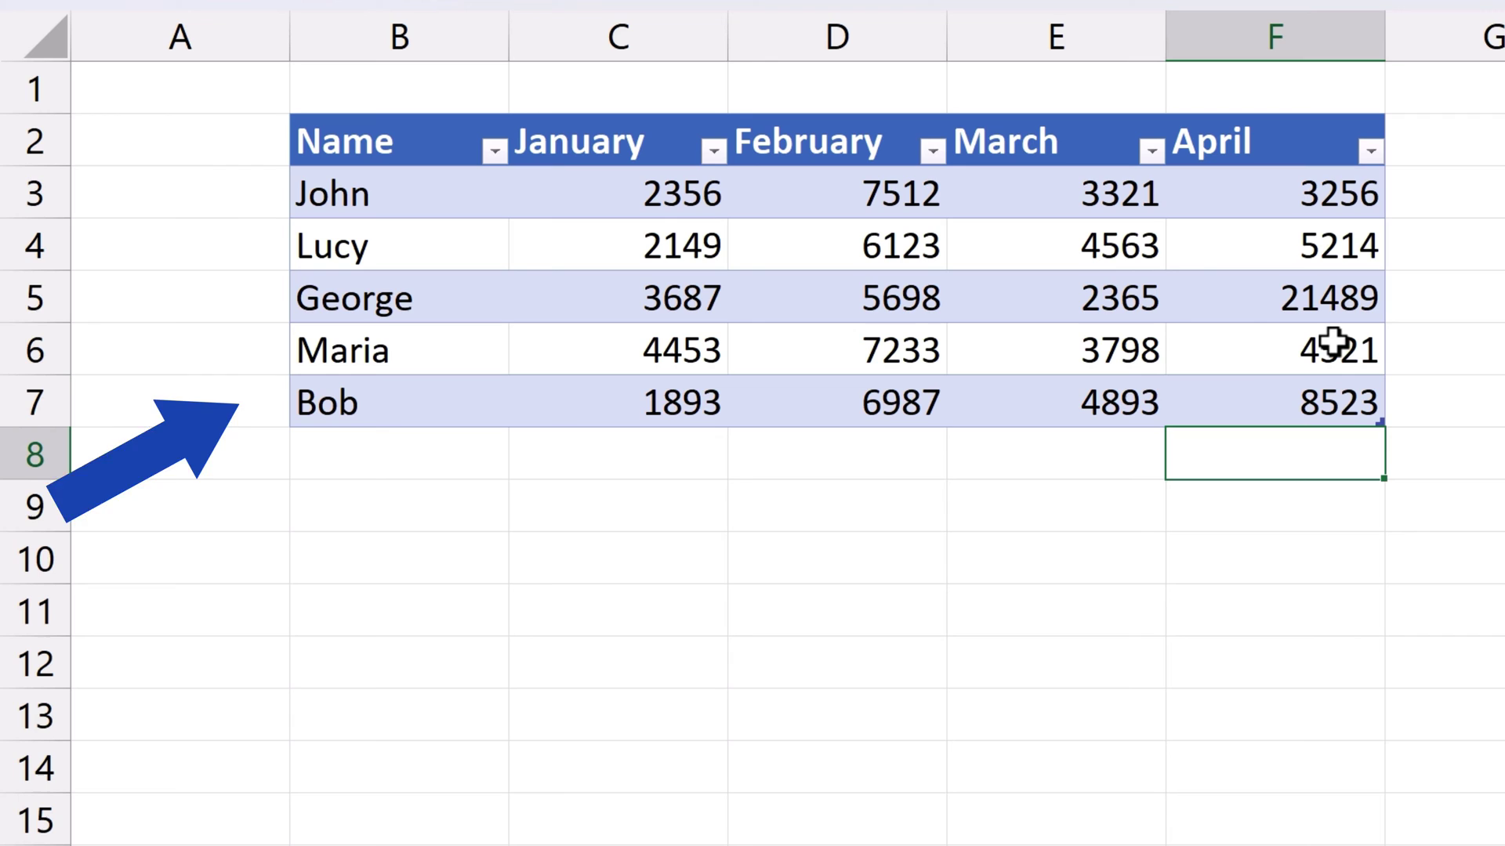
Enter a new name in B8 with monthly values 3623, 8563, 7489 and 2365.
click(438, 458)
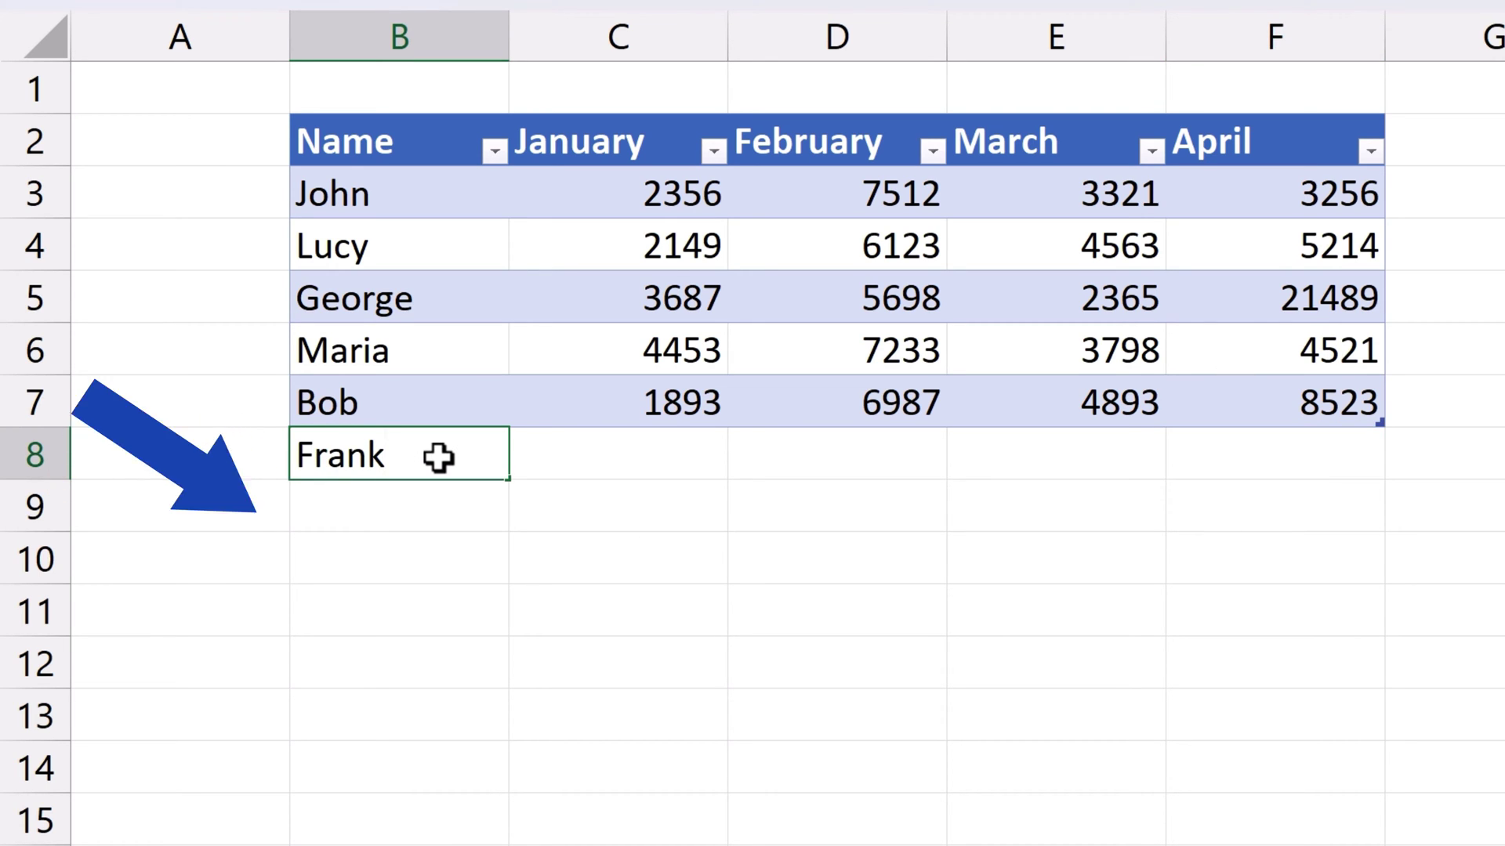
key(Return)
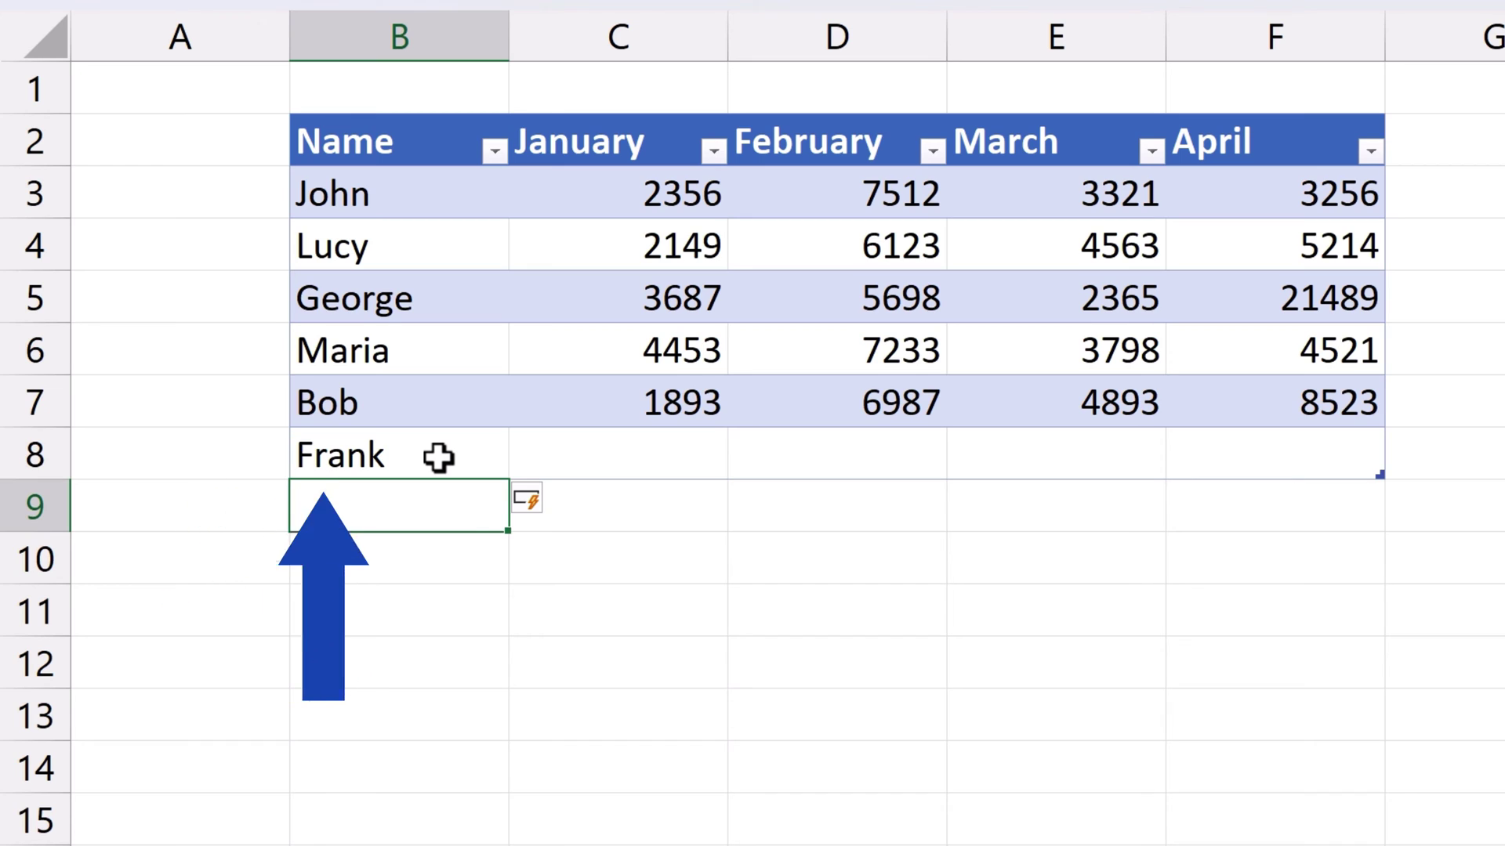
click(661, 455)
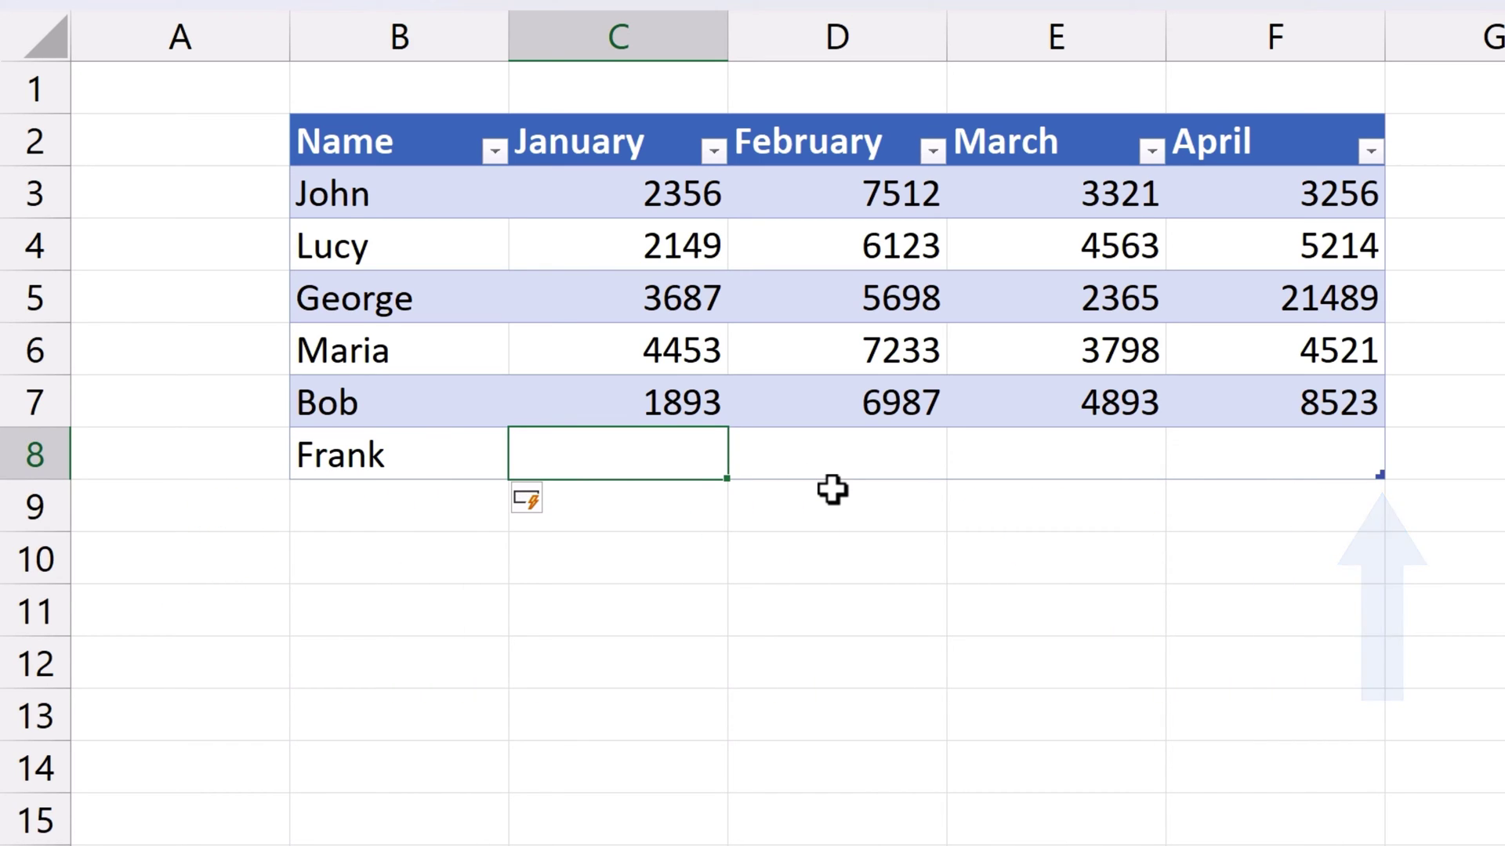
text(3623)
key(Tab)
text(8)
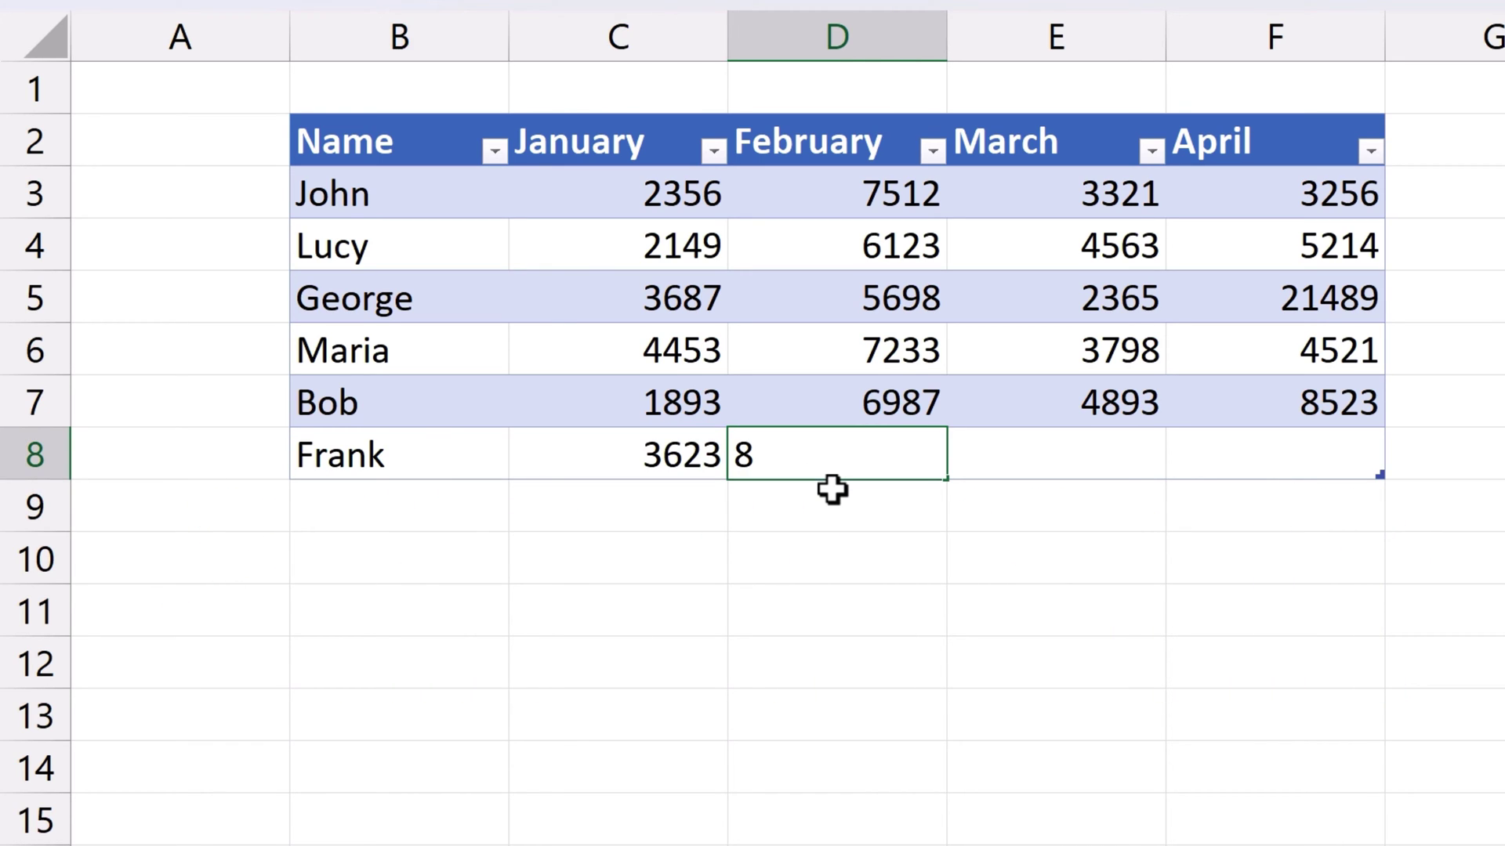
text(563)
key(Tab)
text(7489)
key(Tab)
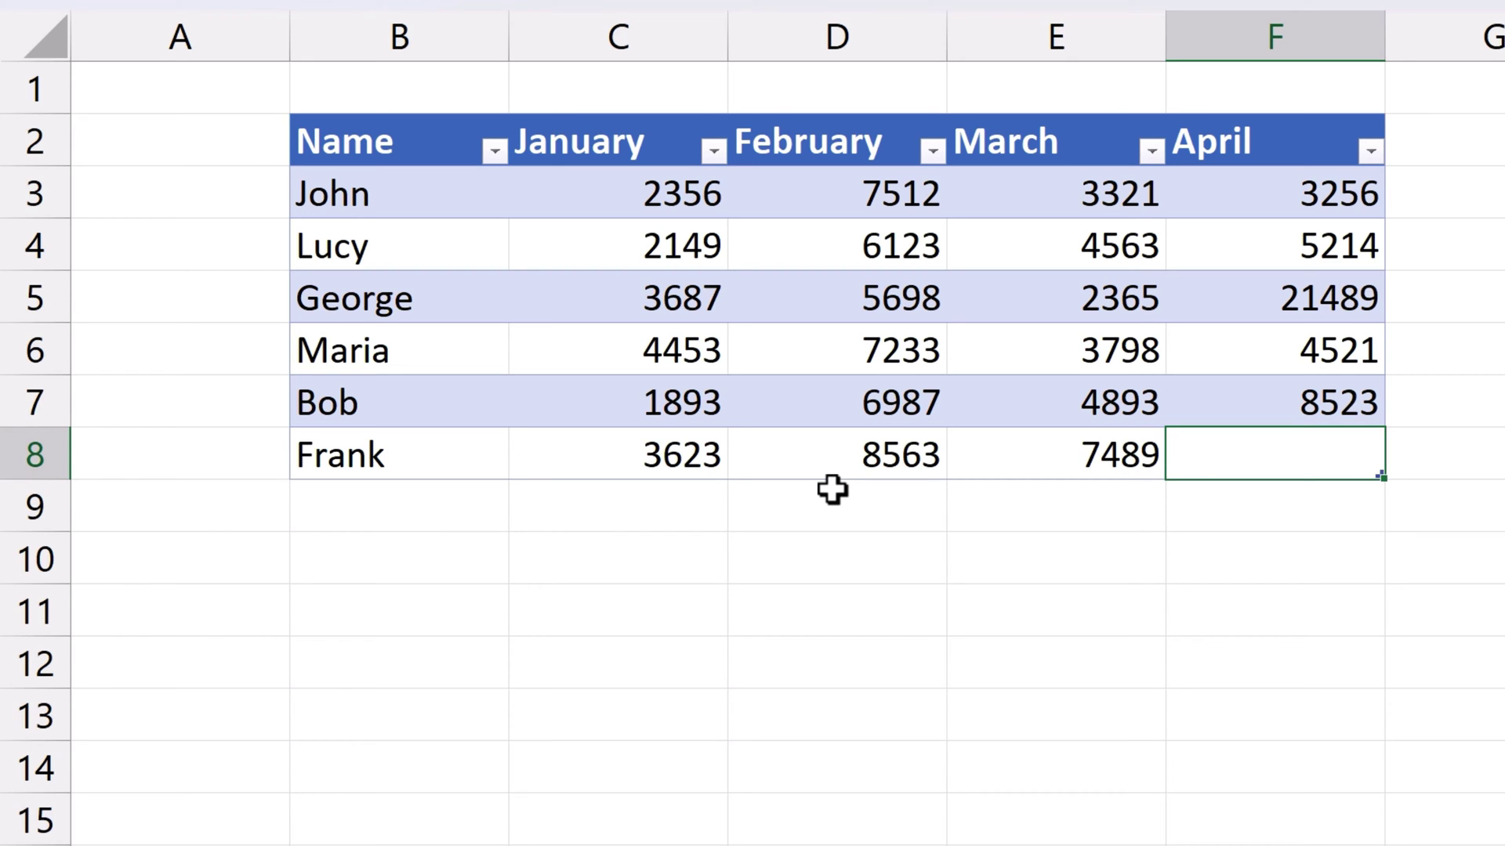
text(2365)
key(ctrl+Return)
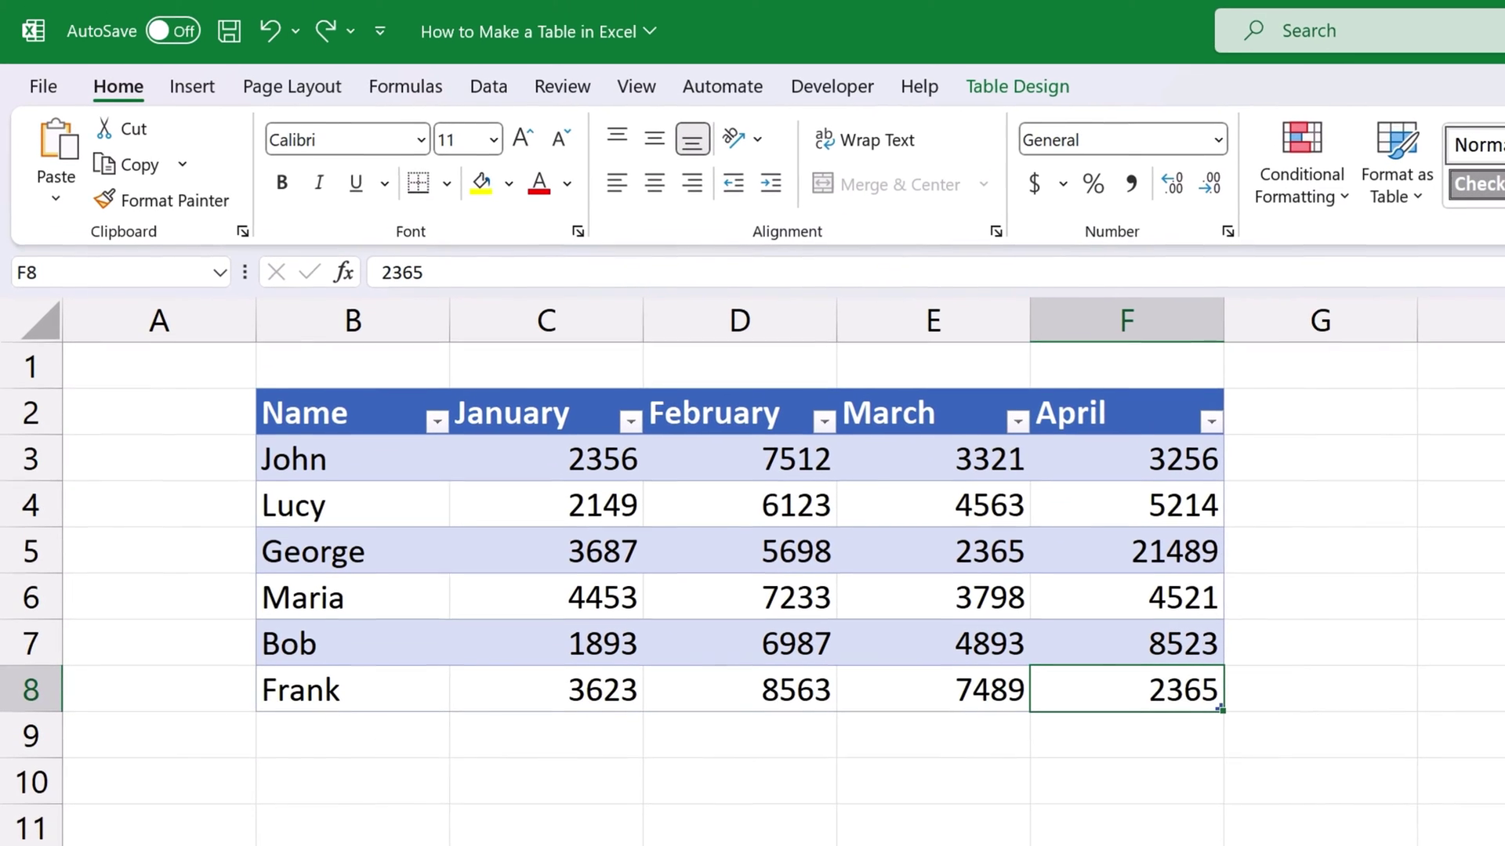
click(1169, 827)
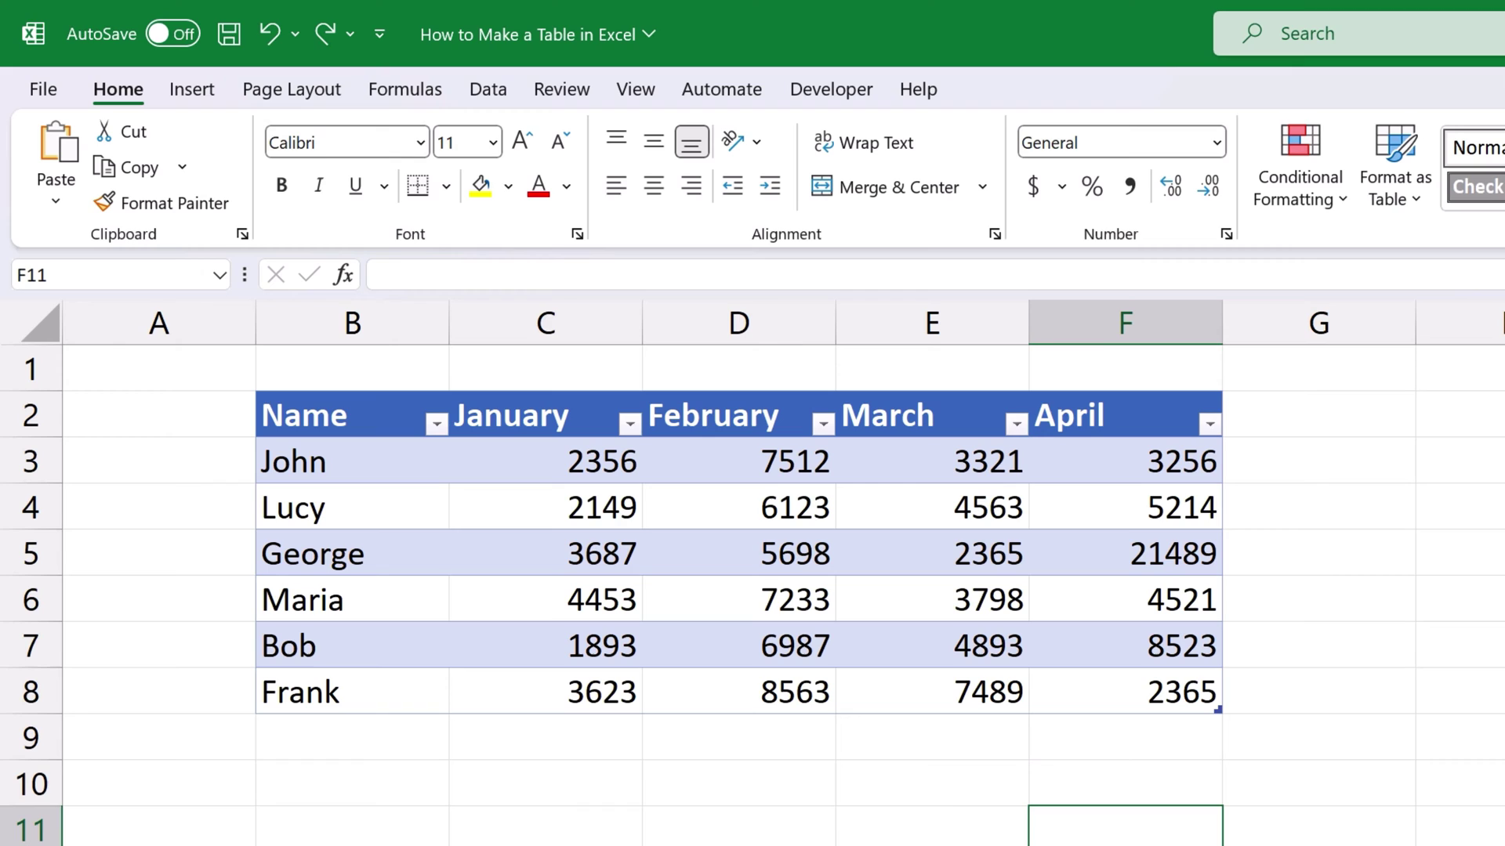
click(934, 601)
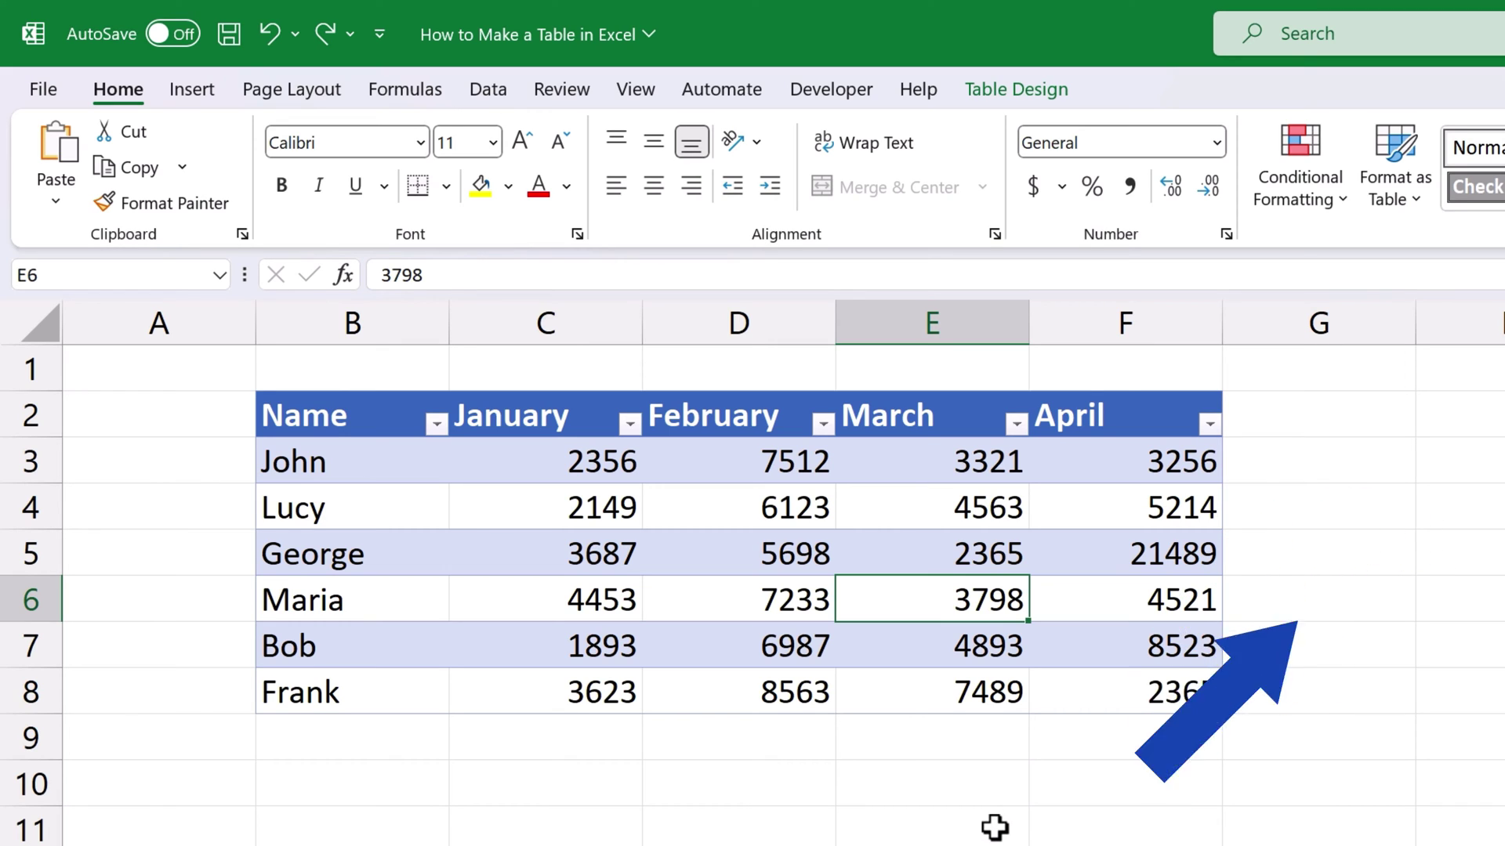
click(972, 783)
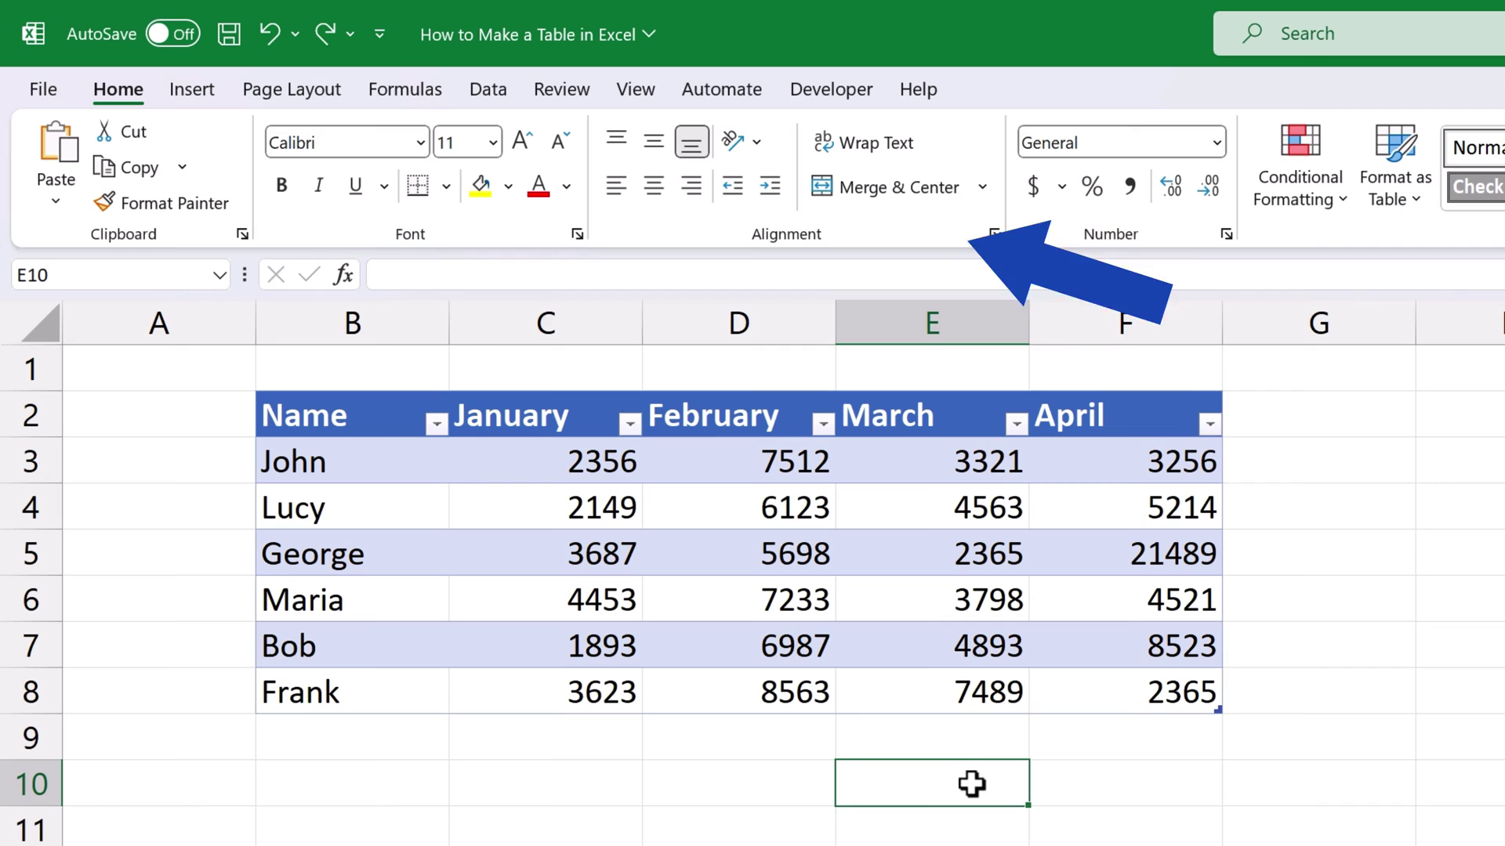
click(750, 599)
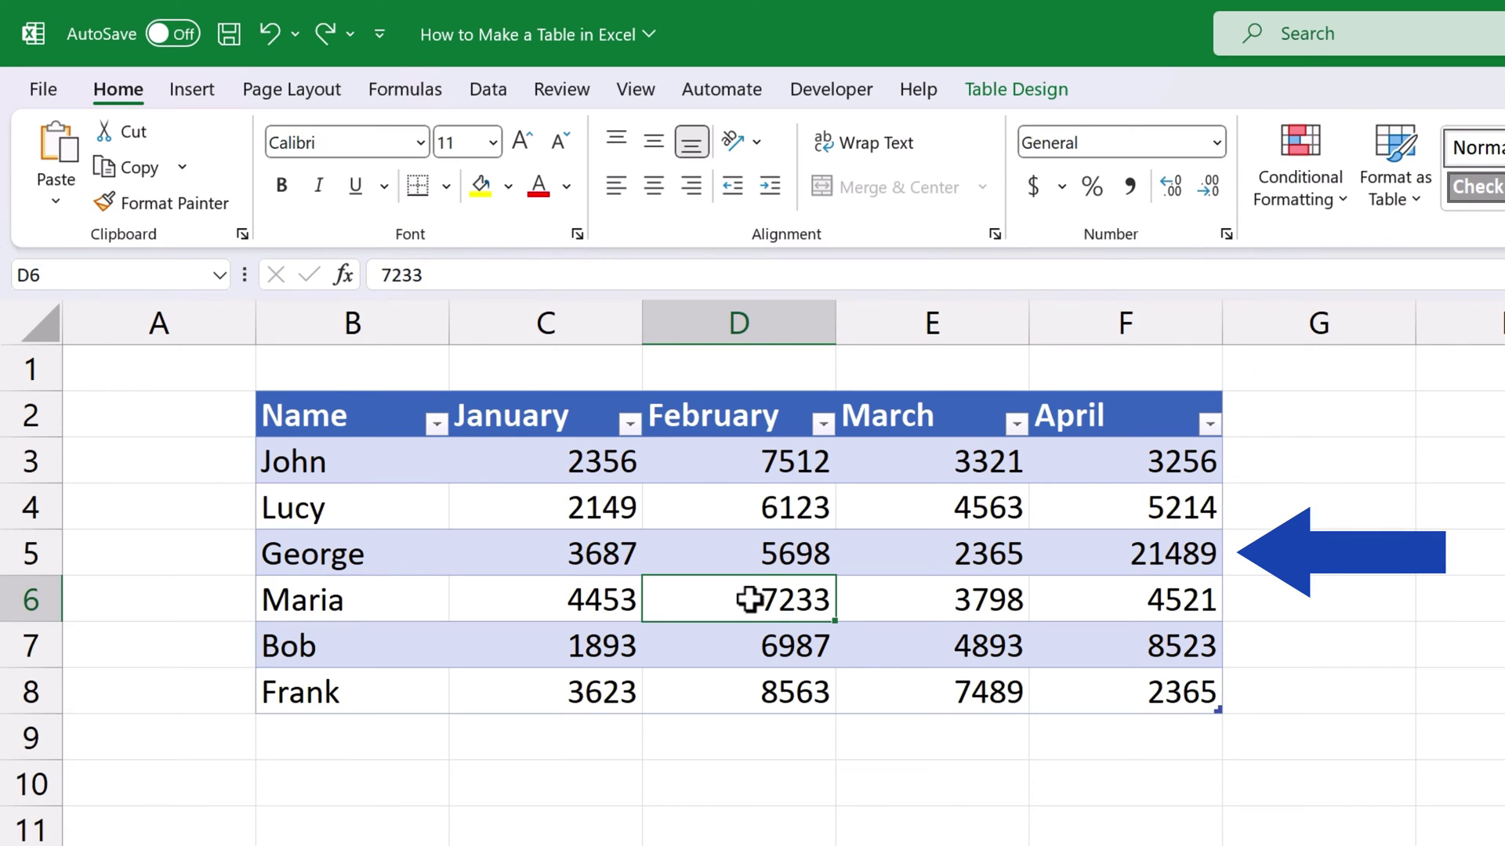
click(1026, 98)
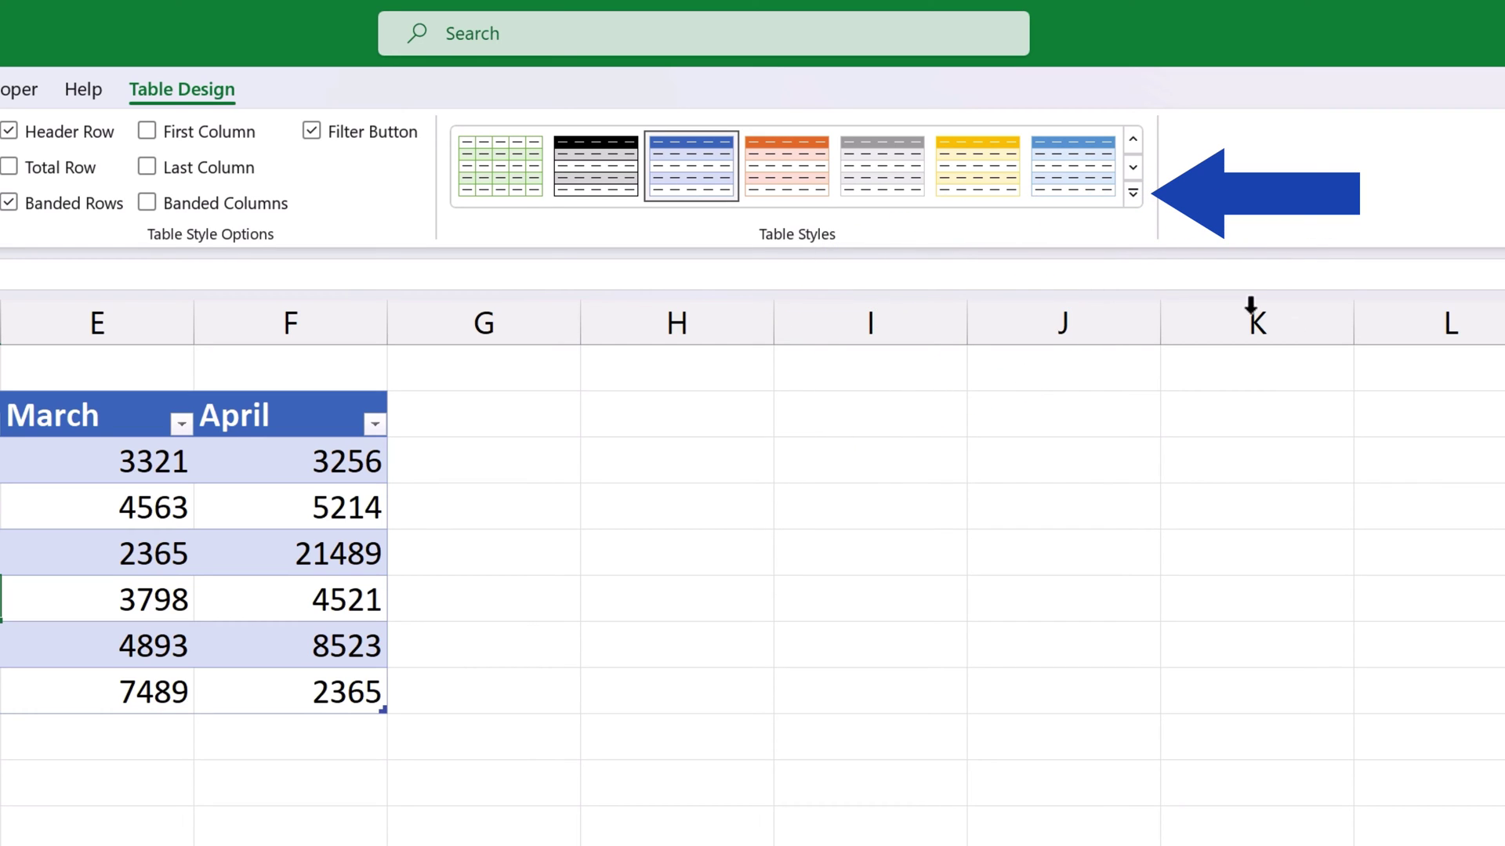
click(1134, 196)
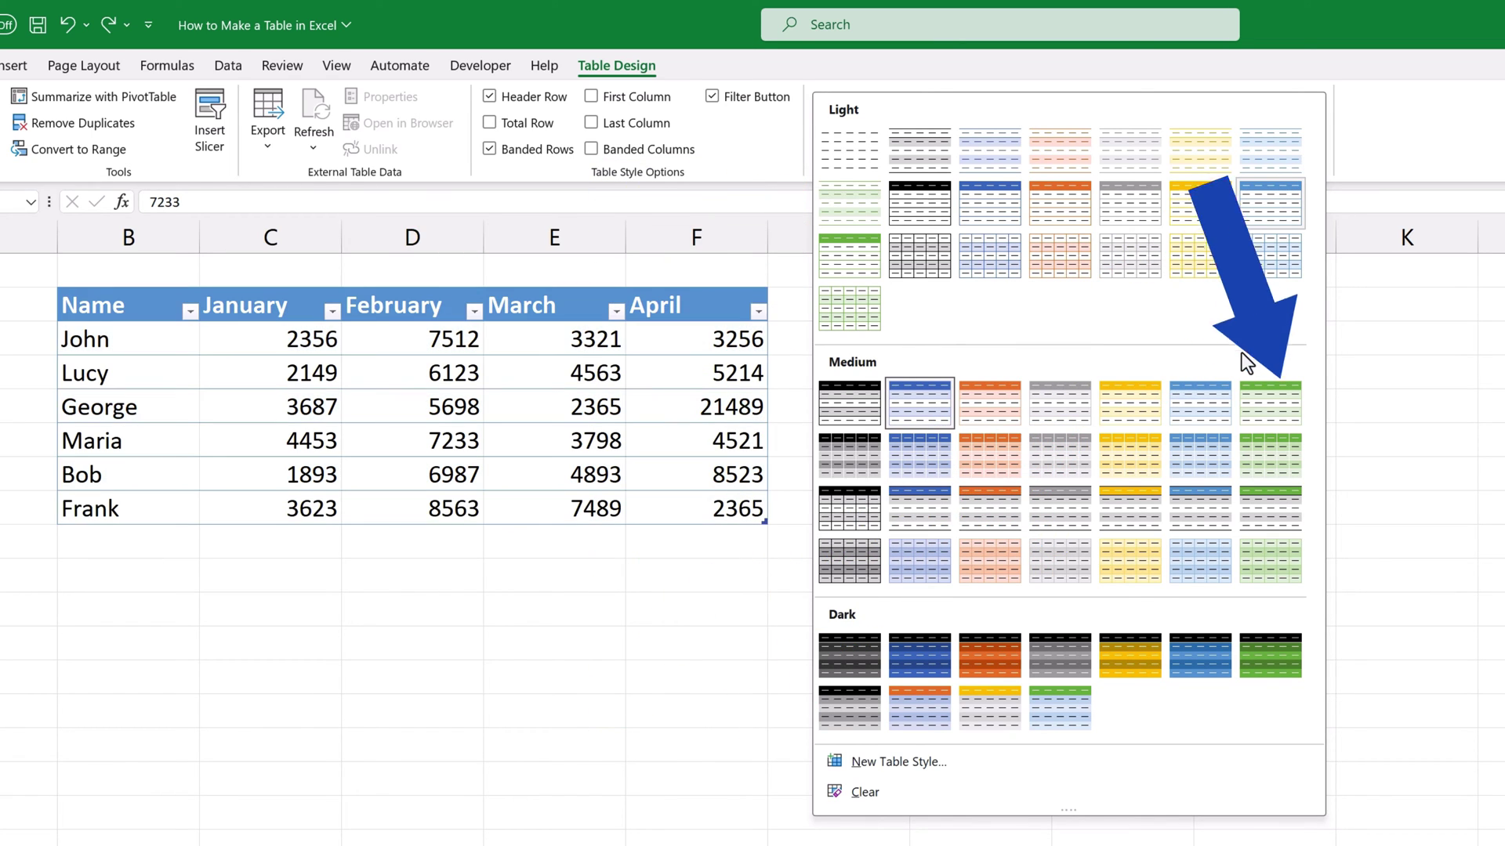
click(1266, 397)
click(1323, 153)
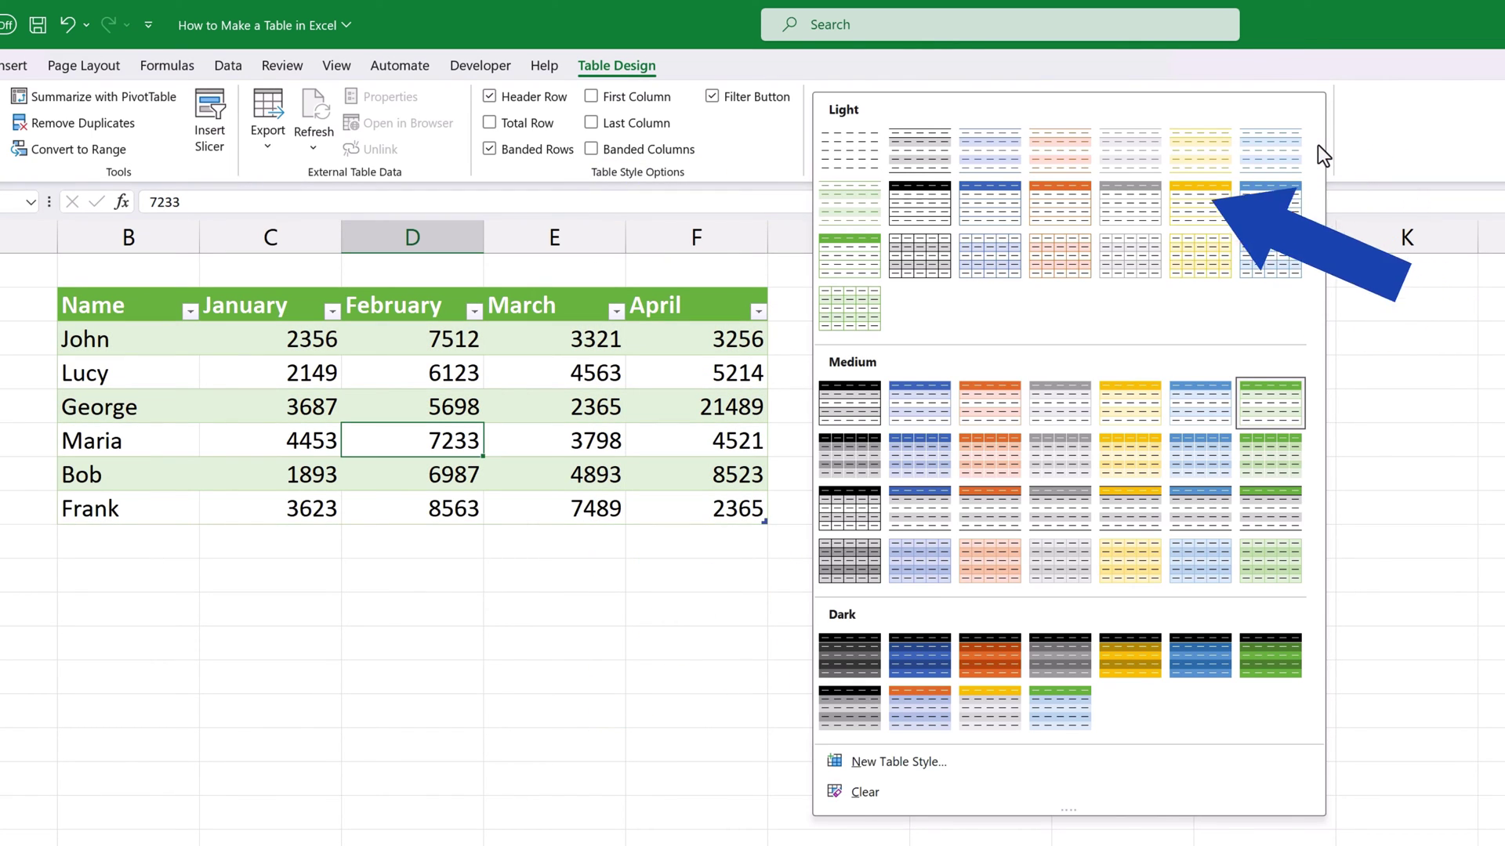
click(926, 400)
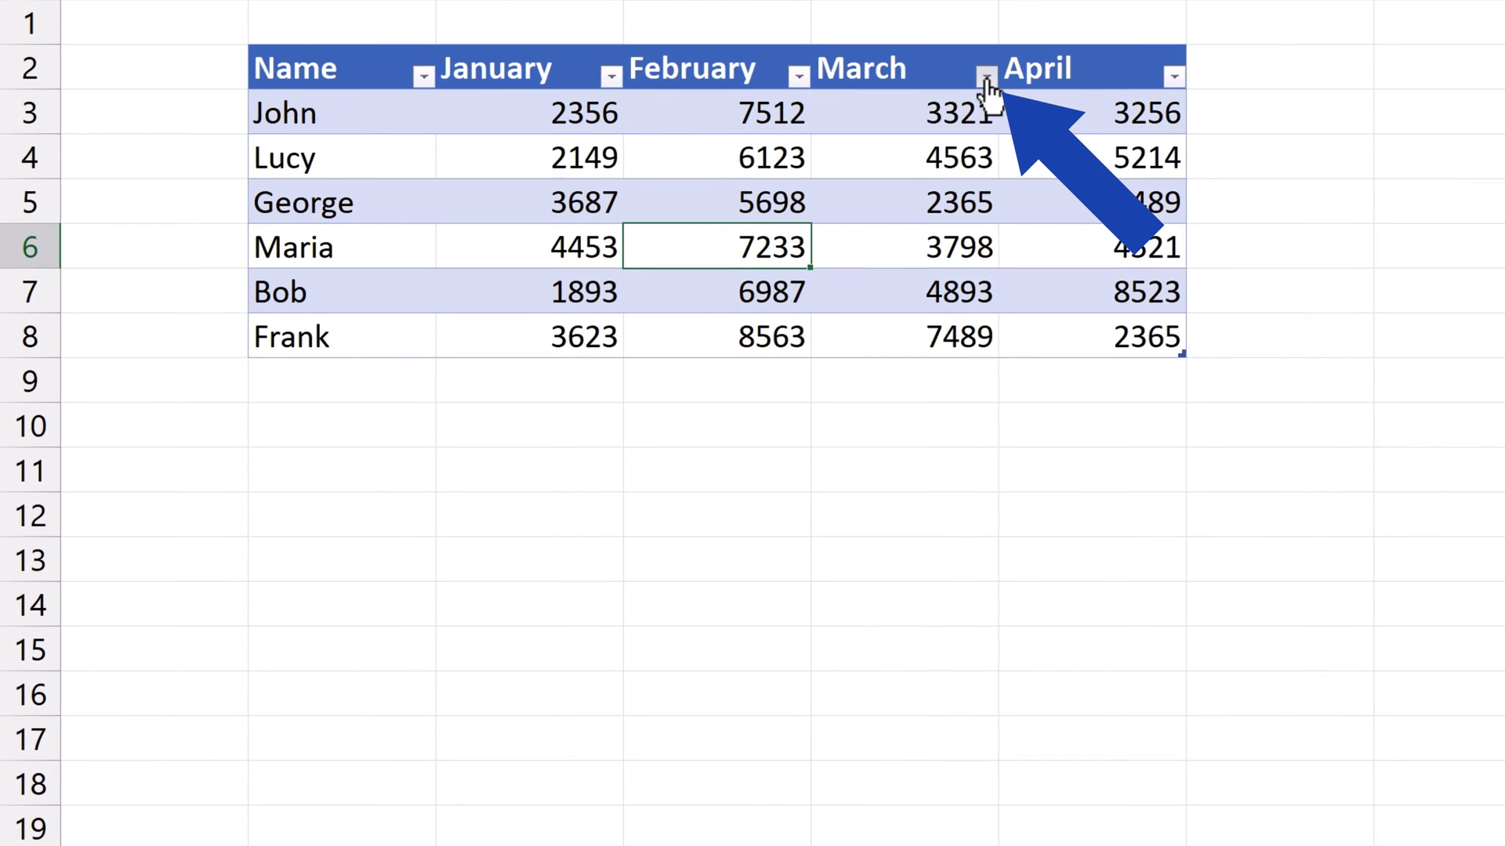
Sort the table by March smallest to largest, then re-sort it largest to smallest.
click(986, 76)
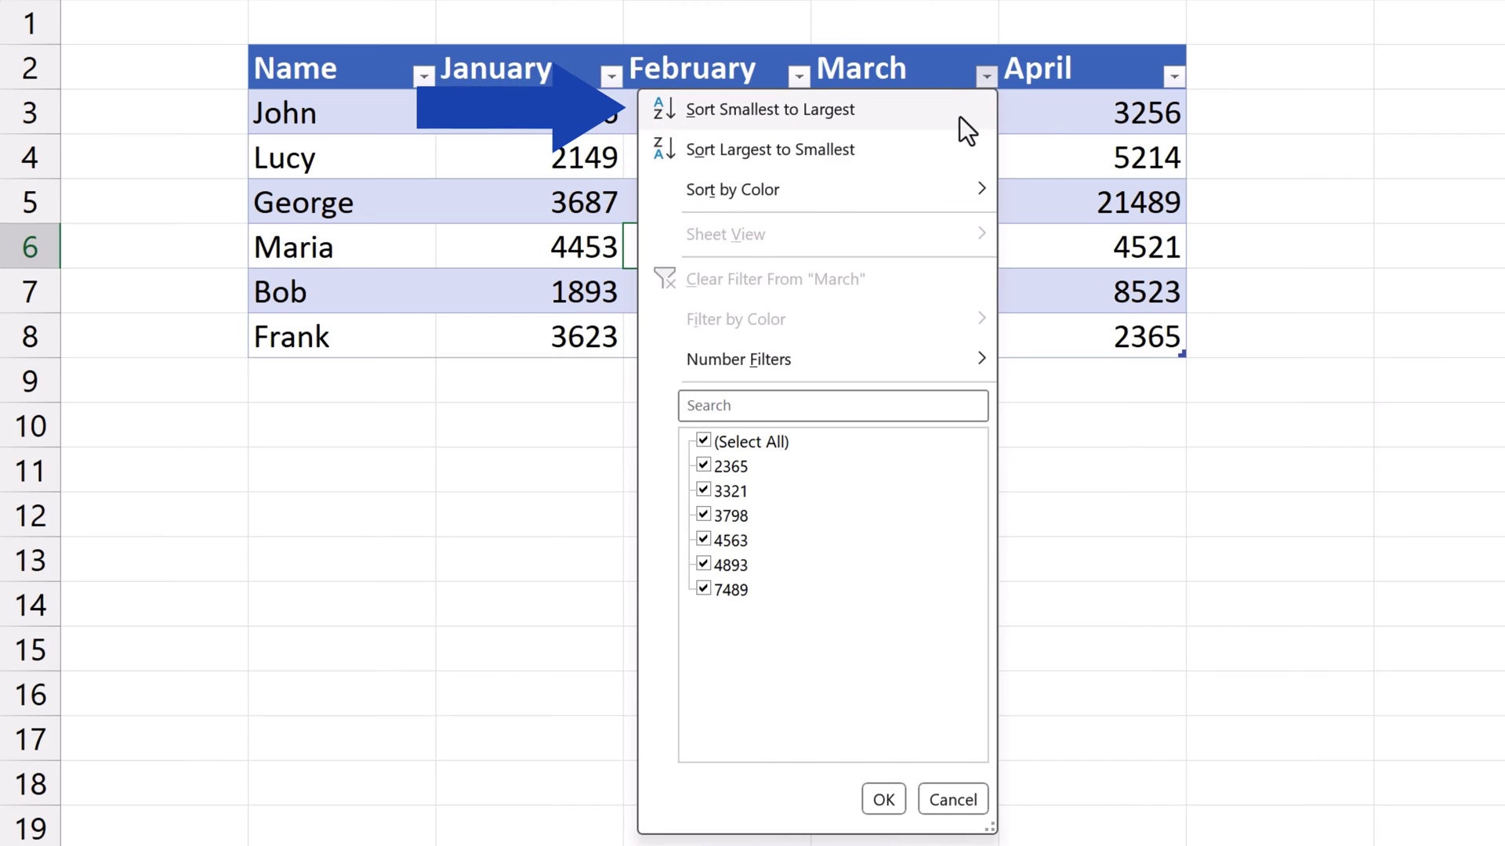
click(957, 118)
click(985, 79)
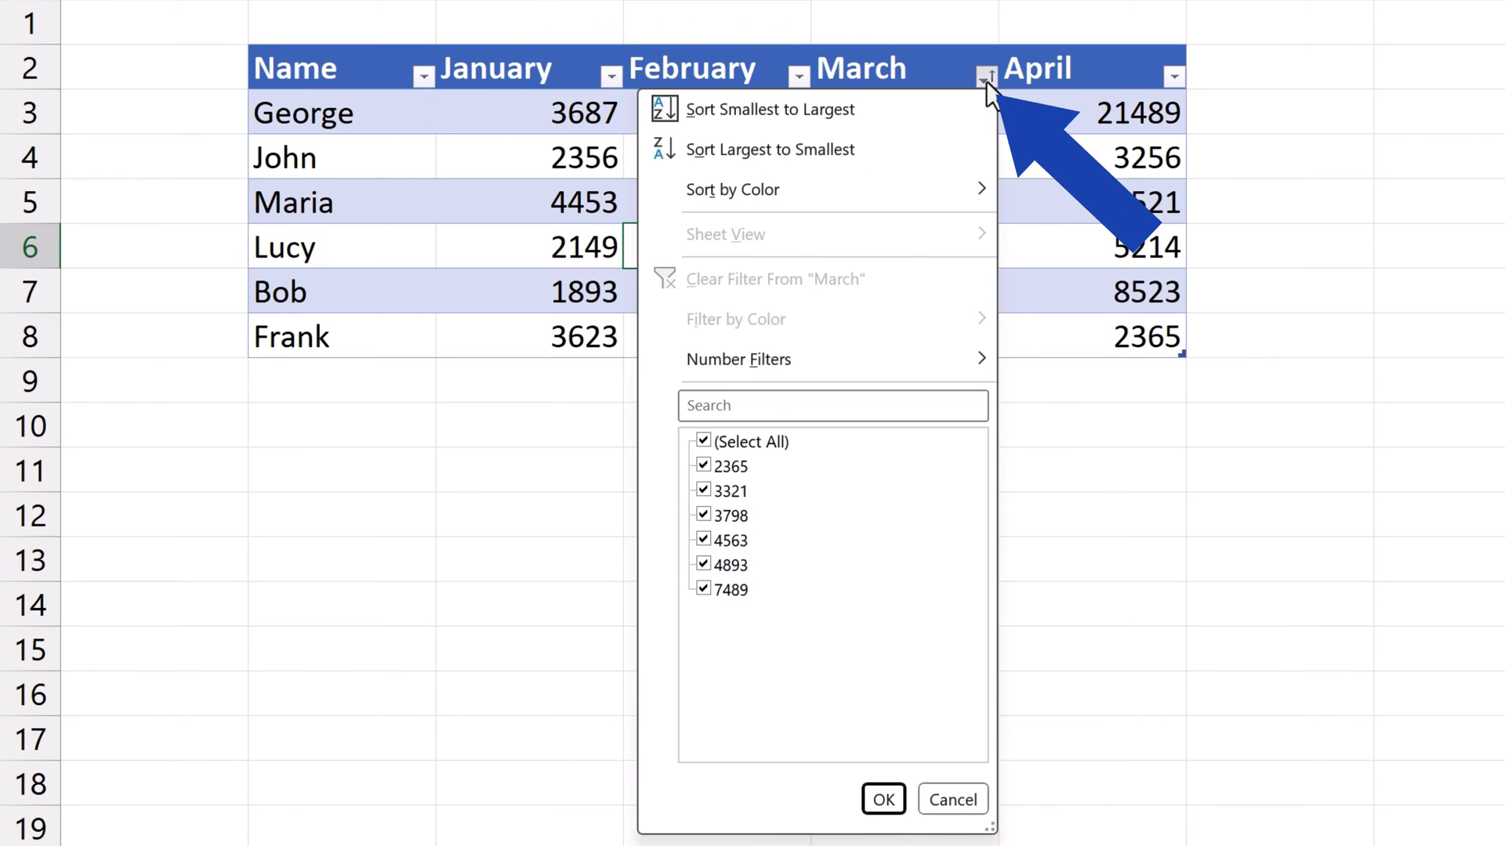
click(967, 157)
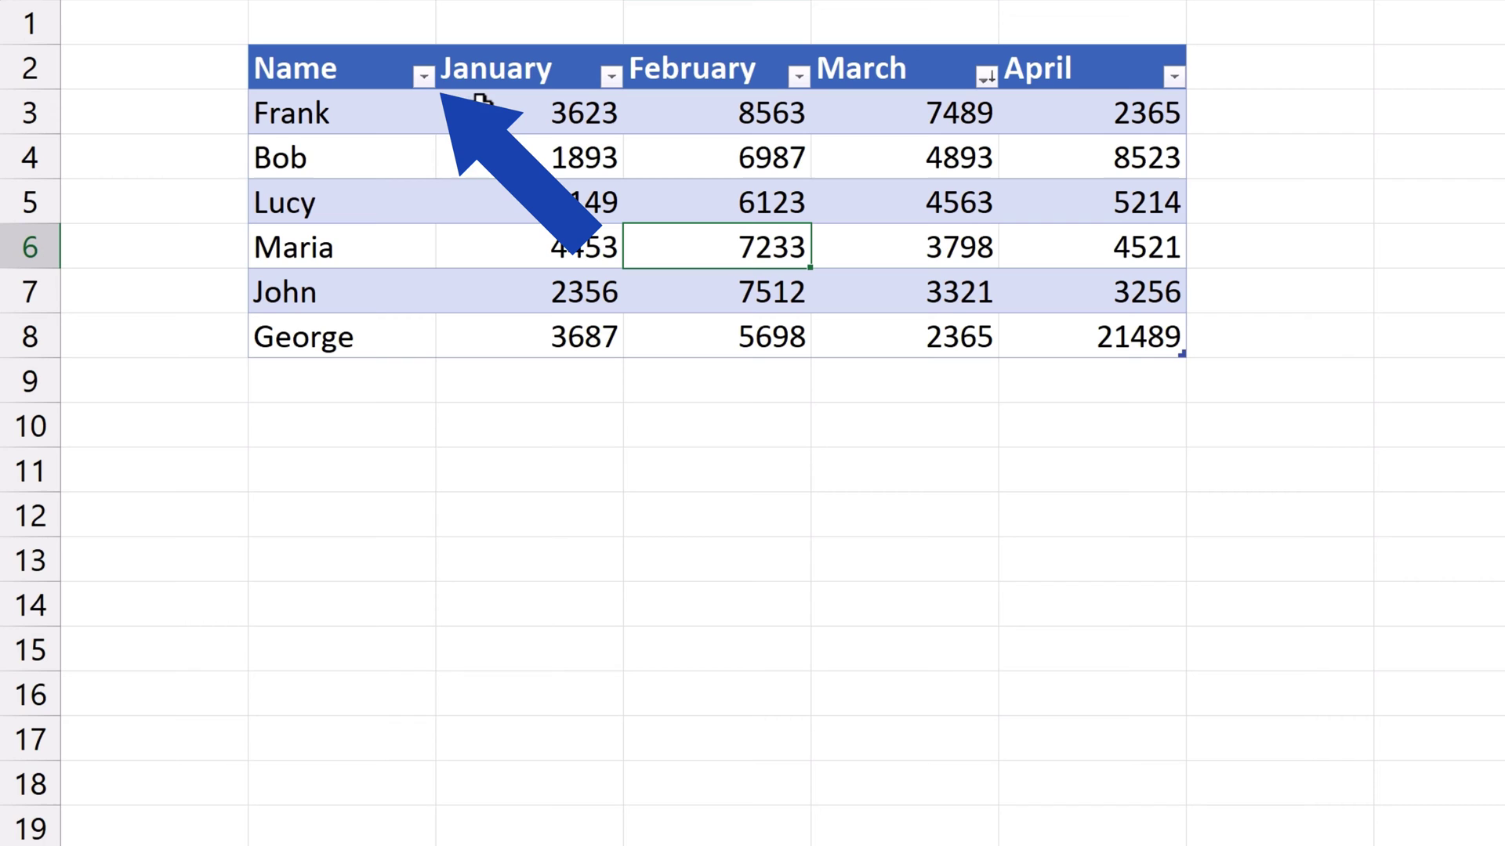
Filter the Name column down to two chosen people, then clear the Name filter.
click(423, 76)
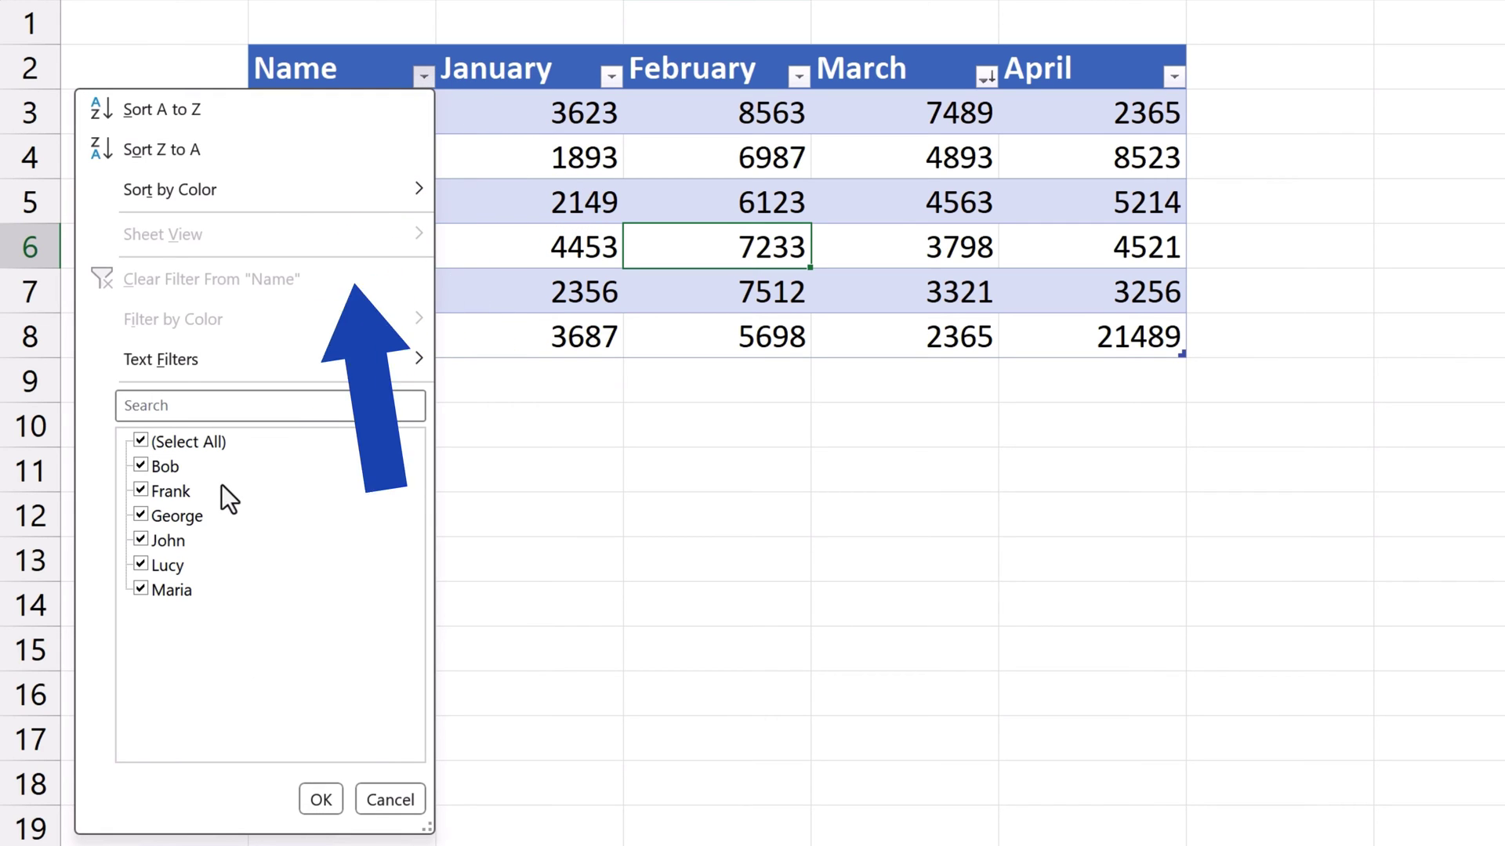
click(146, 443)
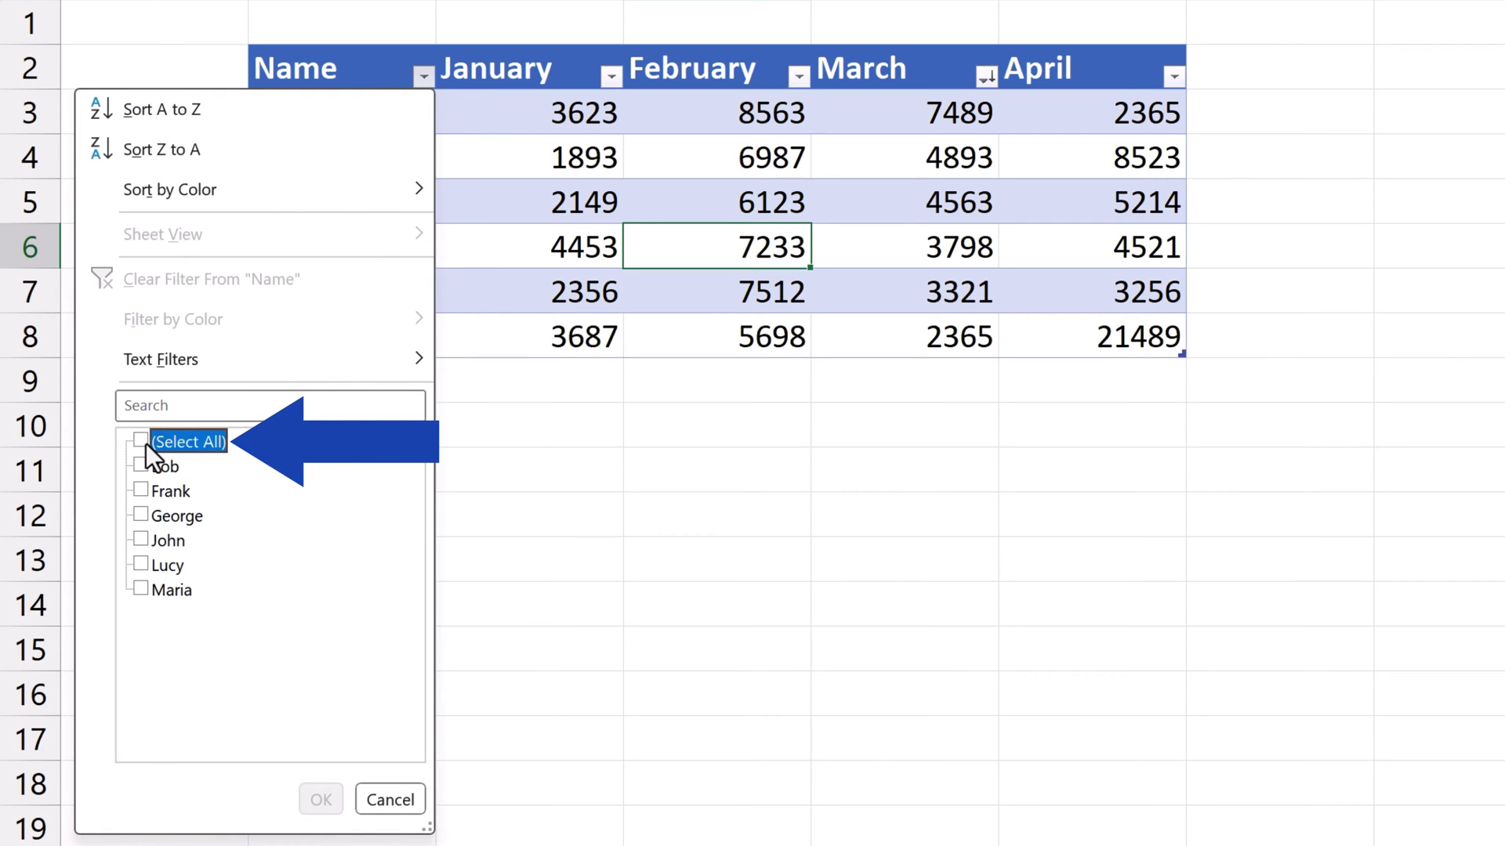
click(144, 467)
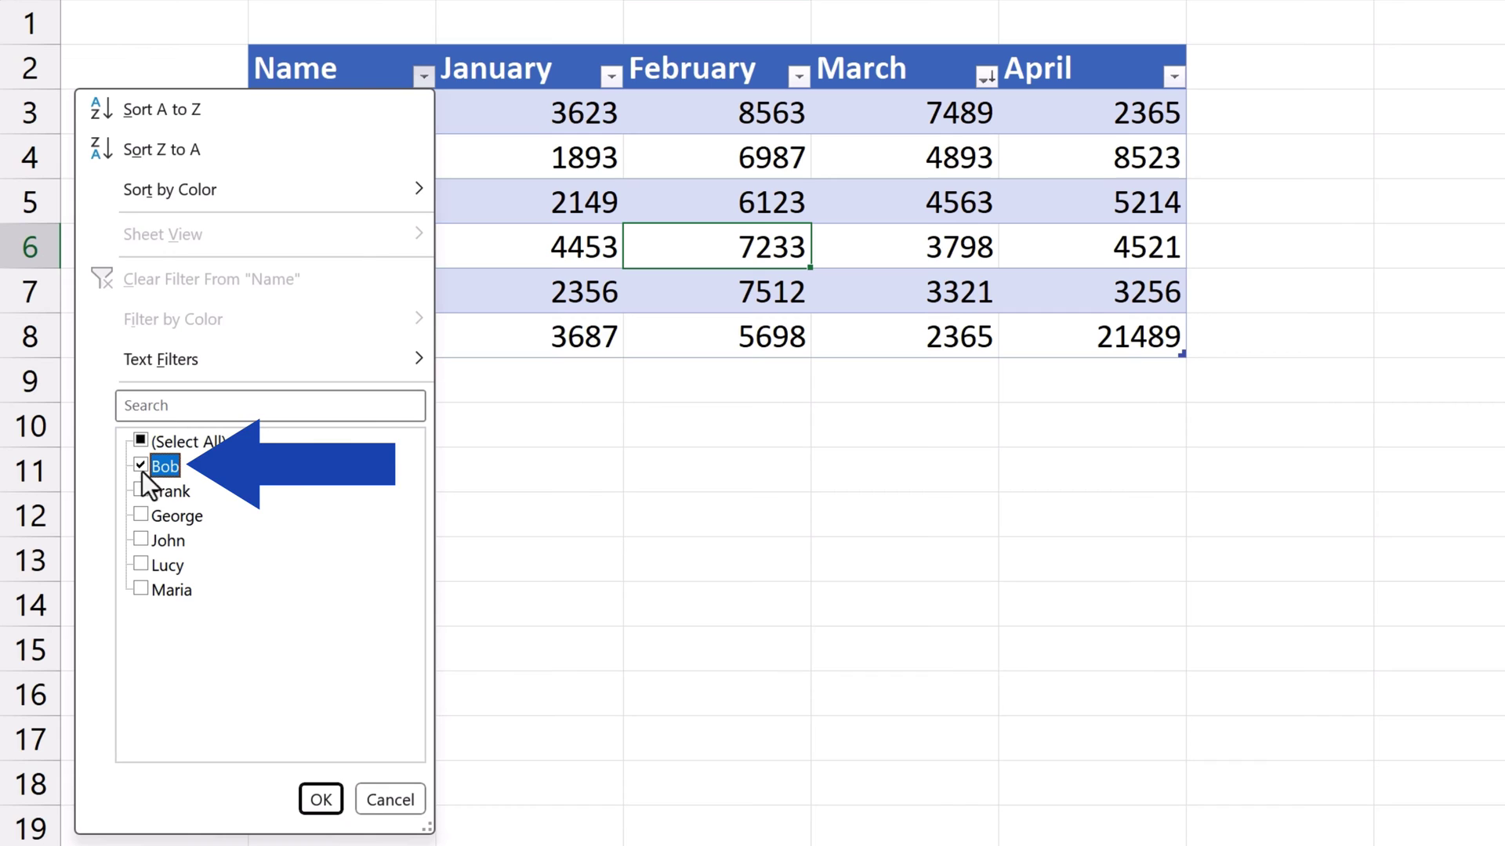
click(138, 567)
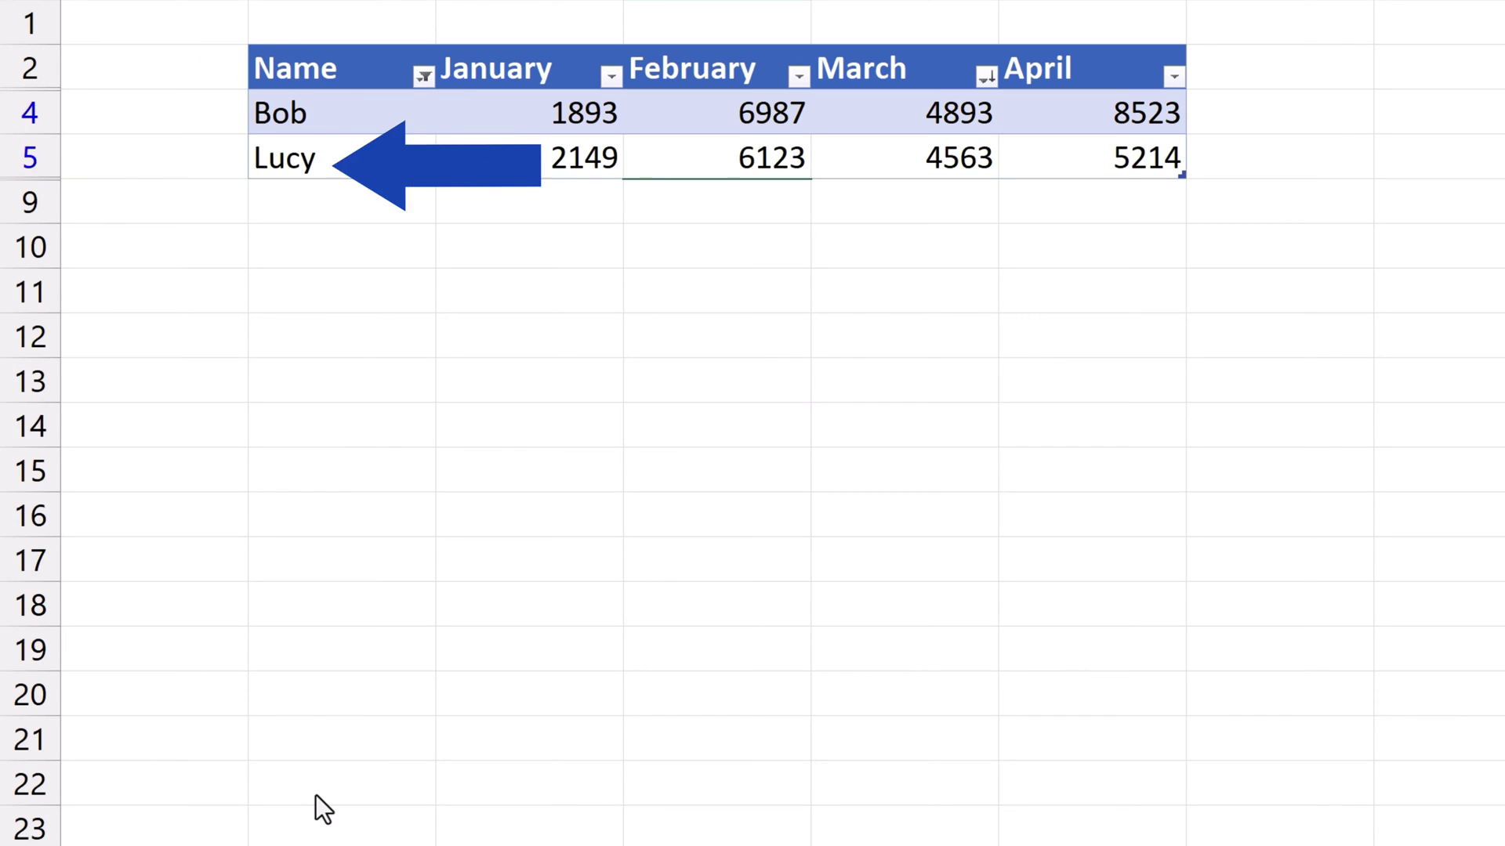
click(424, 76)
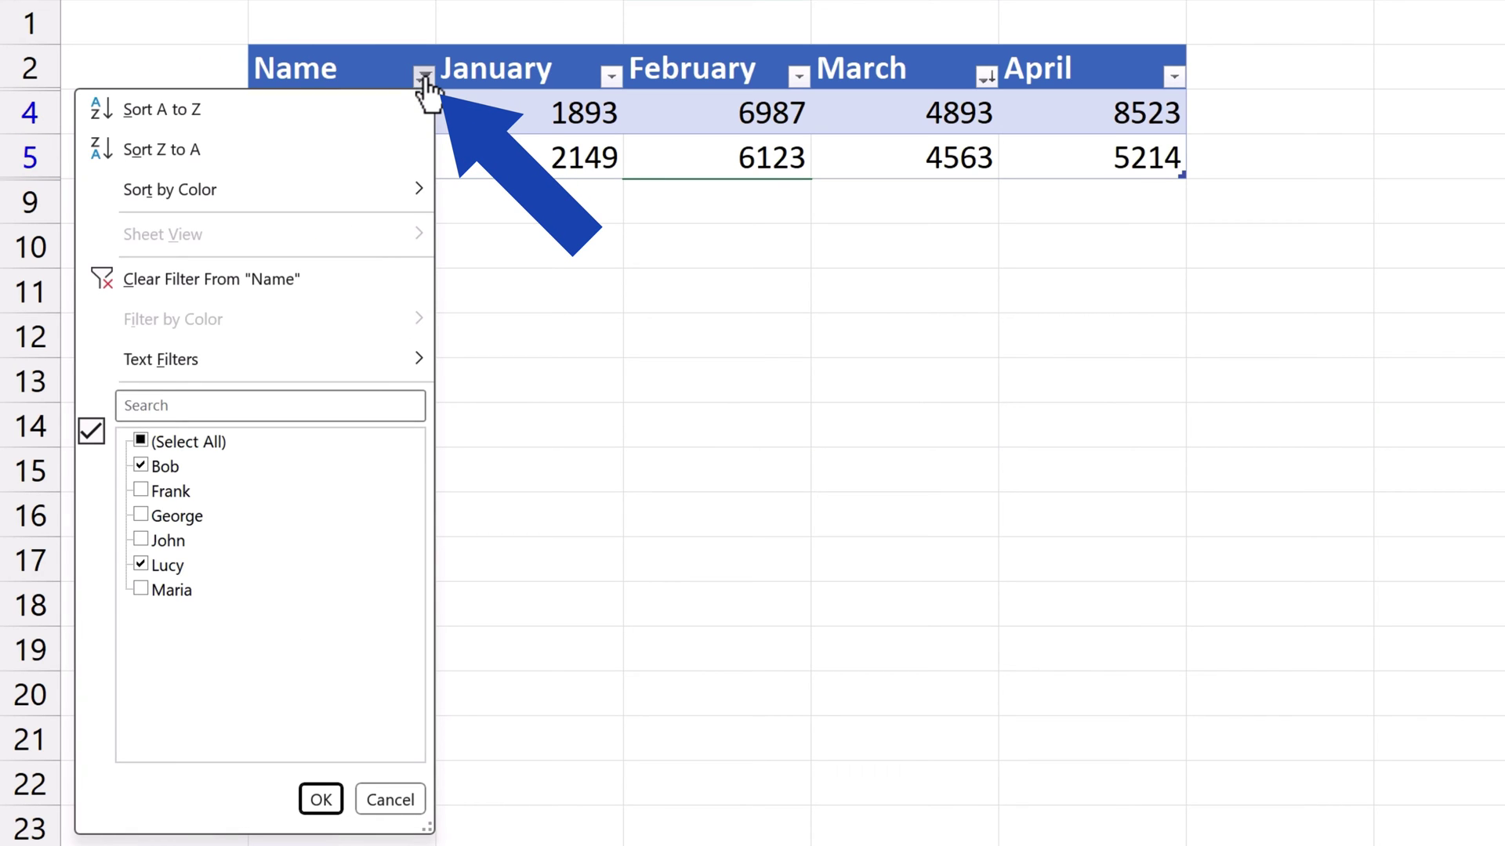
key(Escape)
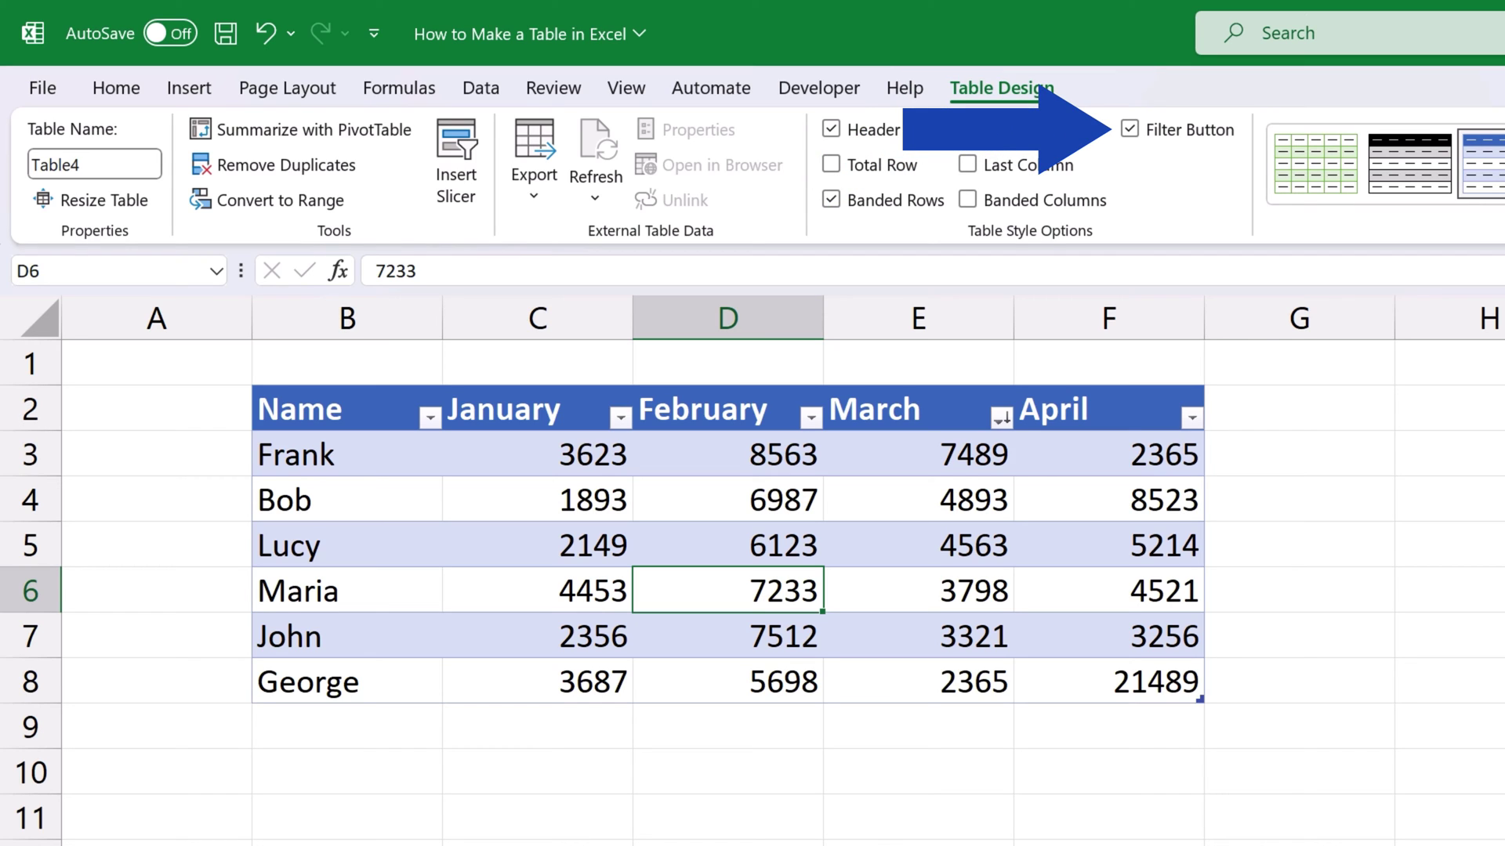
Uncheck Filter Button in Table Style Options to hide the header arrows.
click(1134, 133)
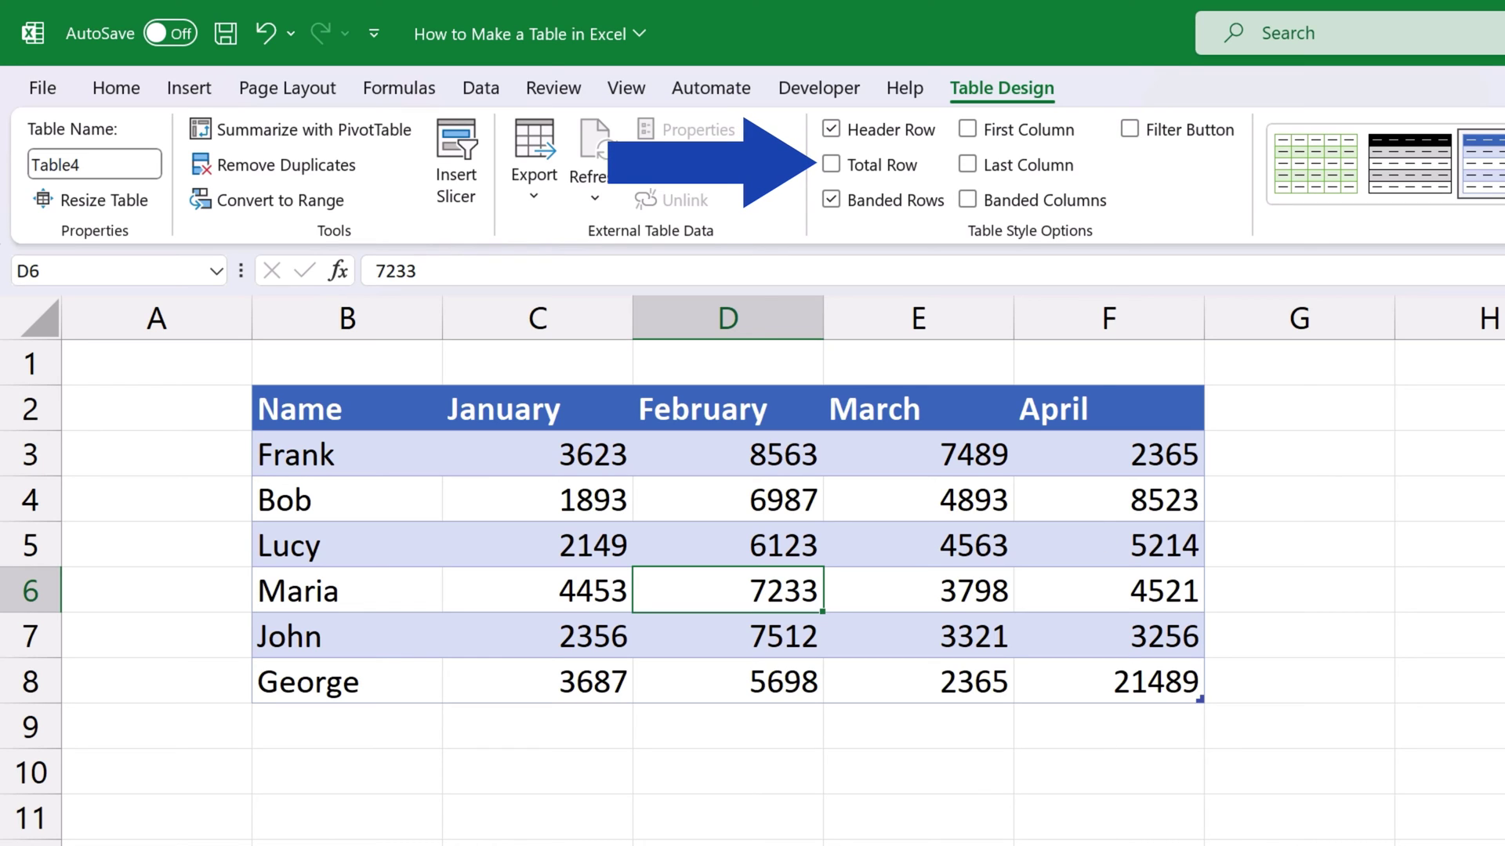
Turn on the Total Row and keep Sum for April's total of 45368.
click(838, 172)
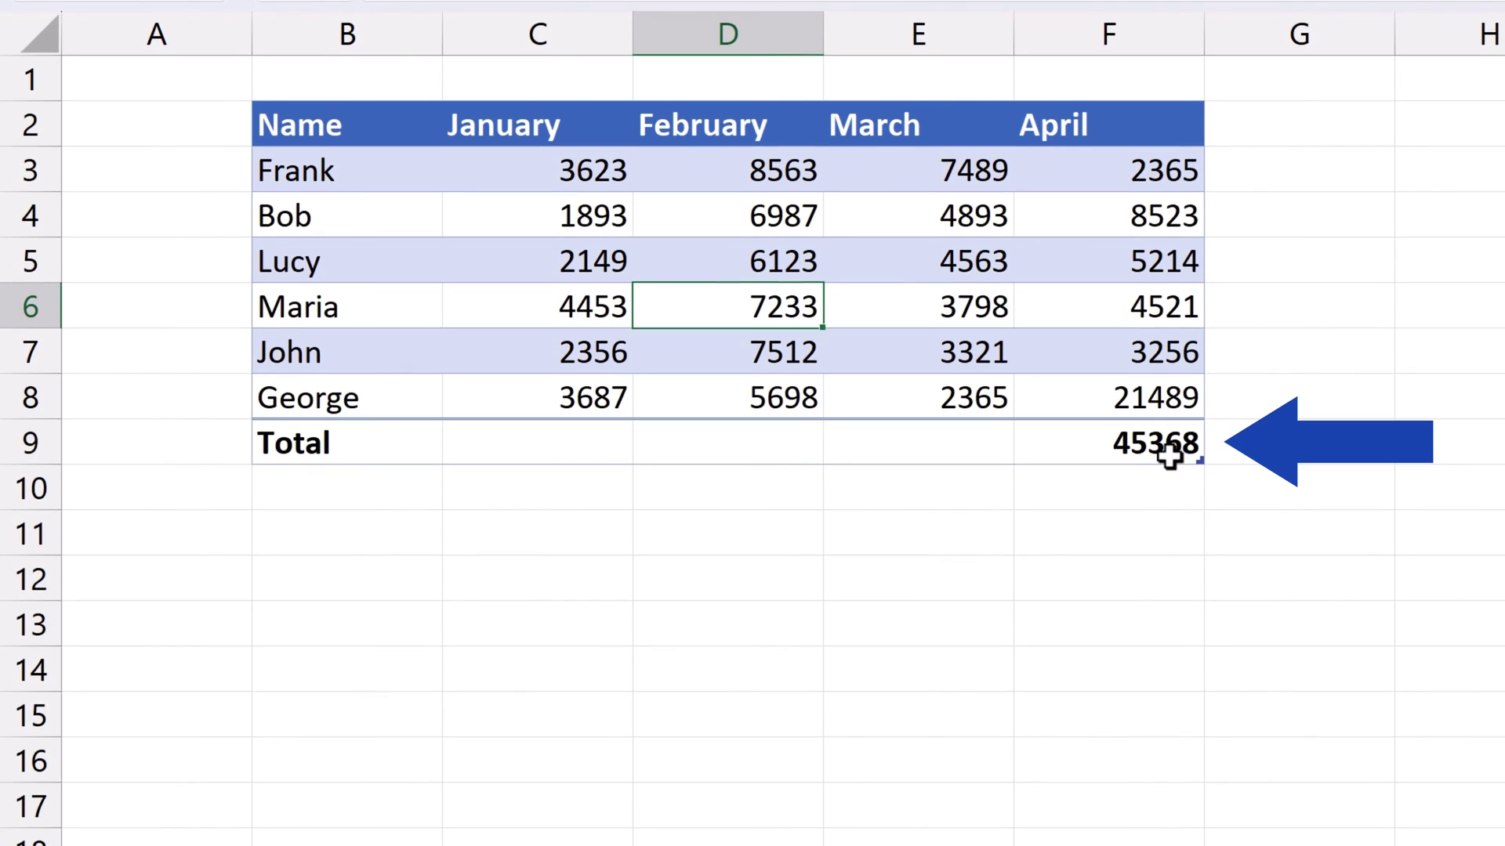
click(1167, 739)
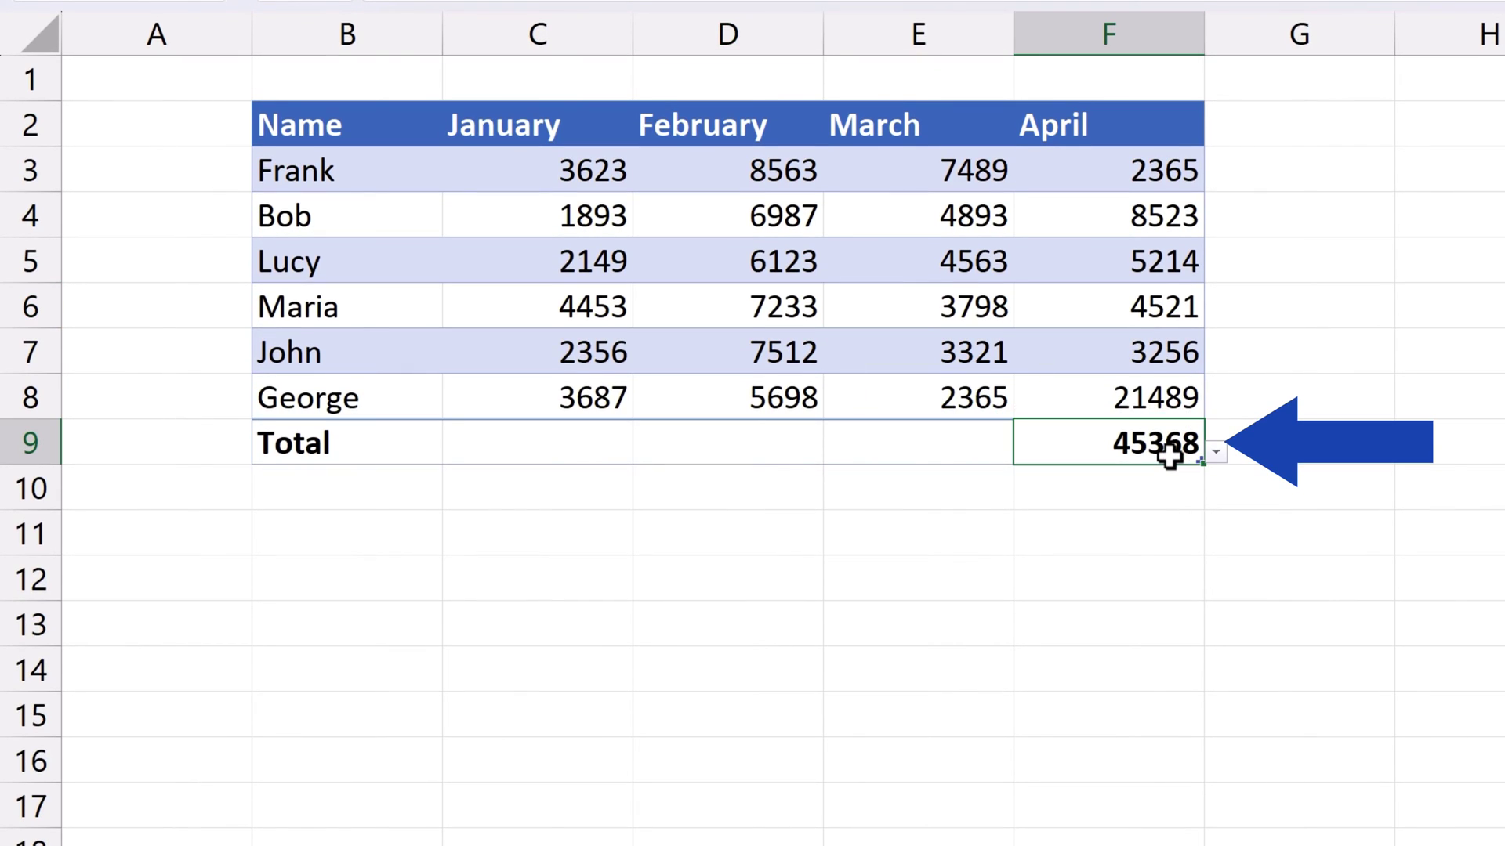
click(1219, 459)
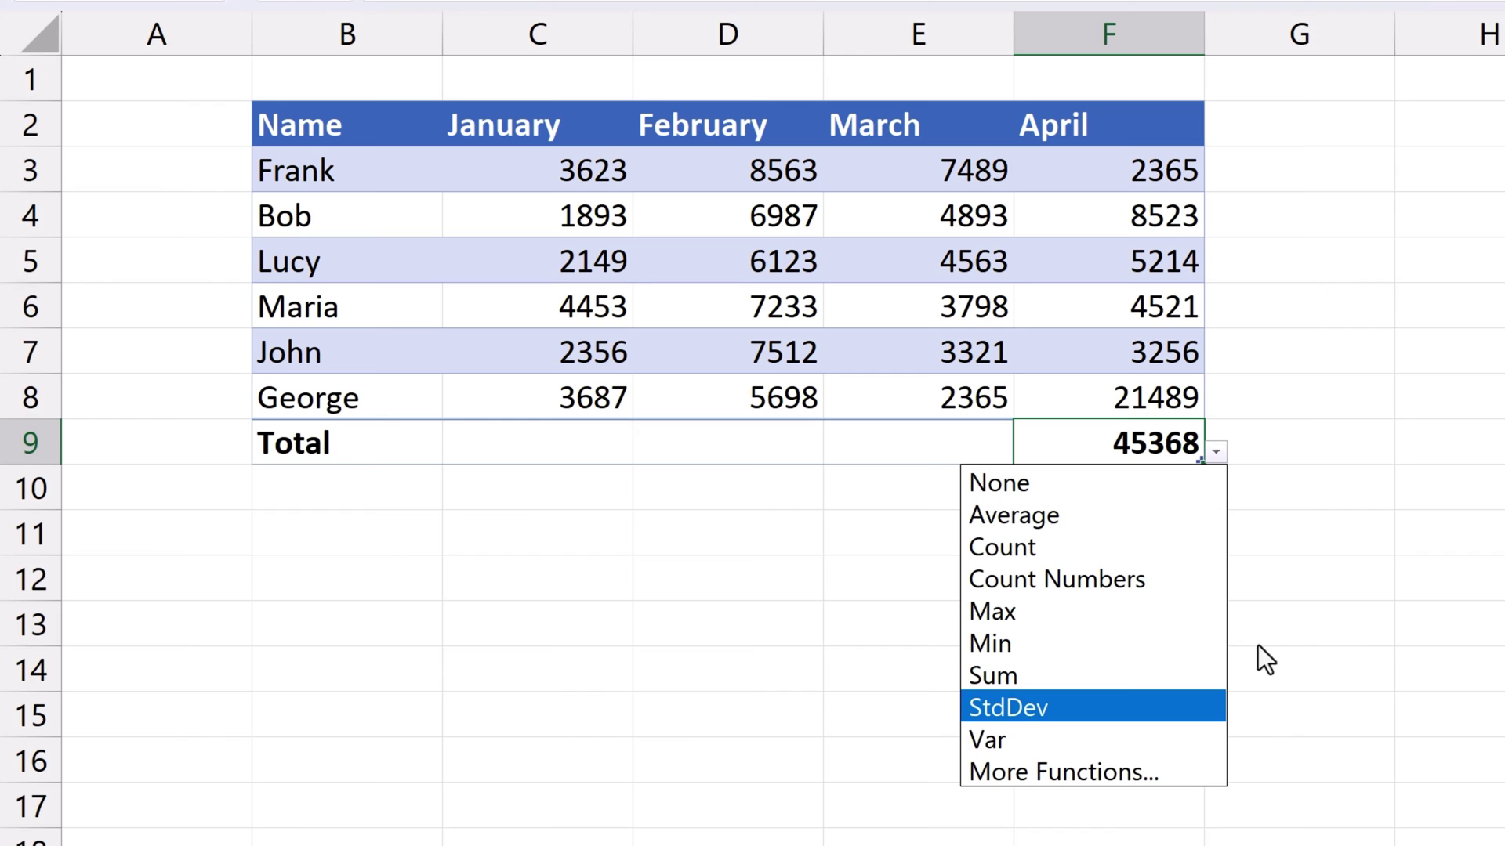
key(Escape)
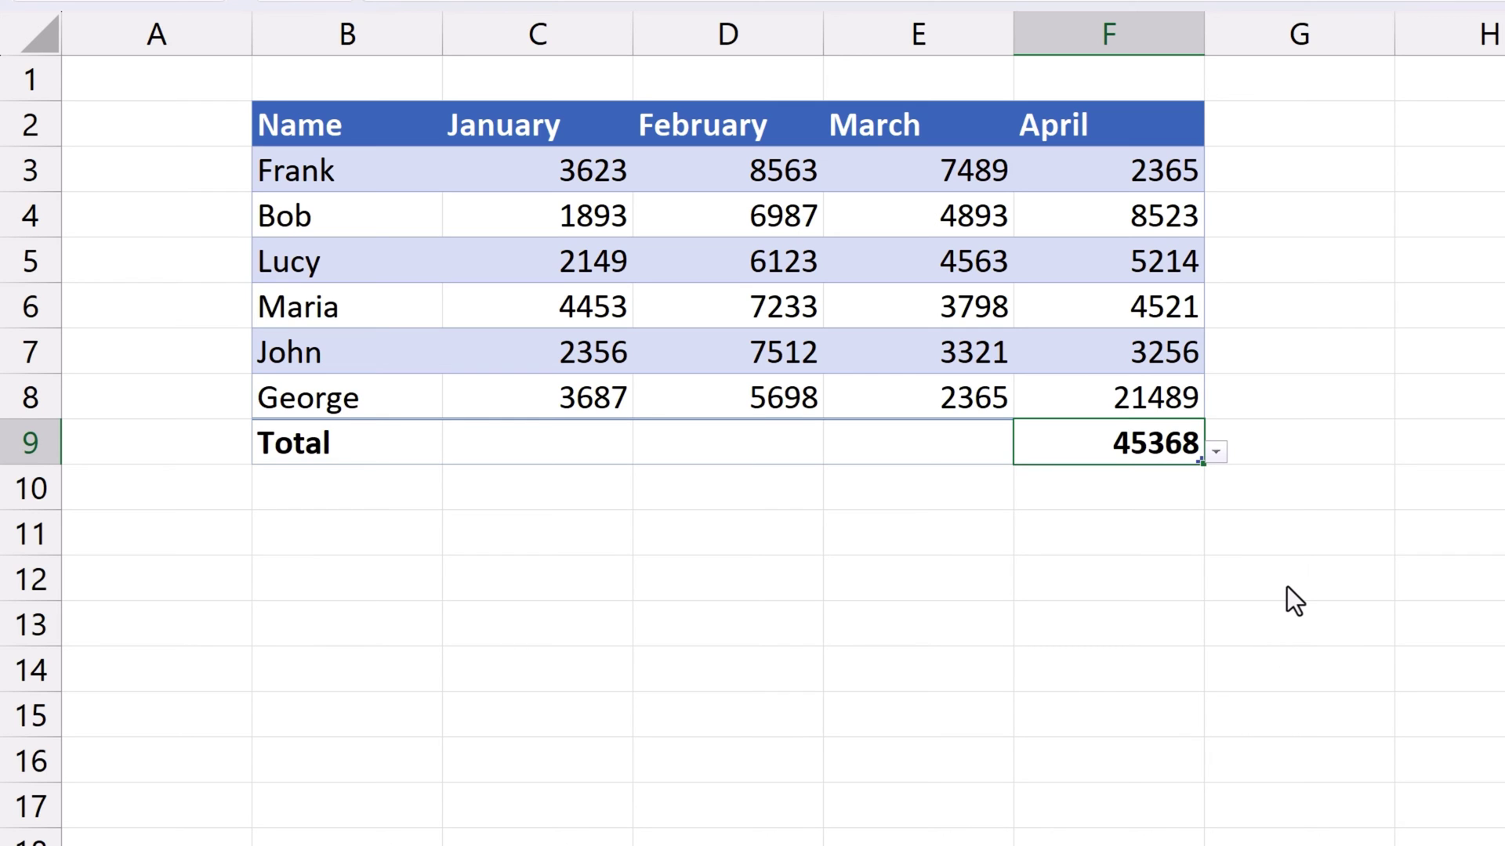
Try Average for March, Count for February and Max for January in the Total row.
click(932, 450)
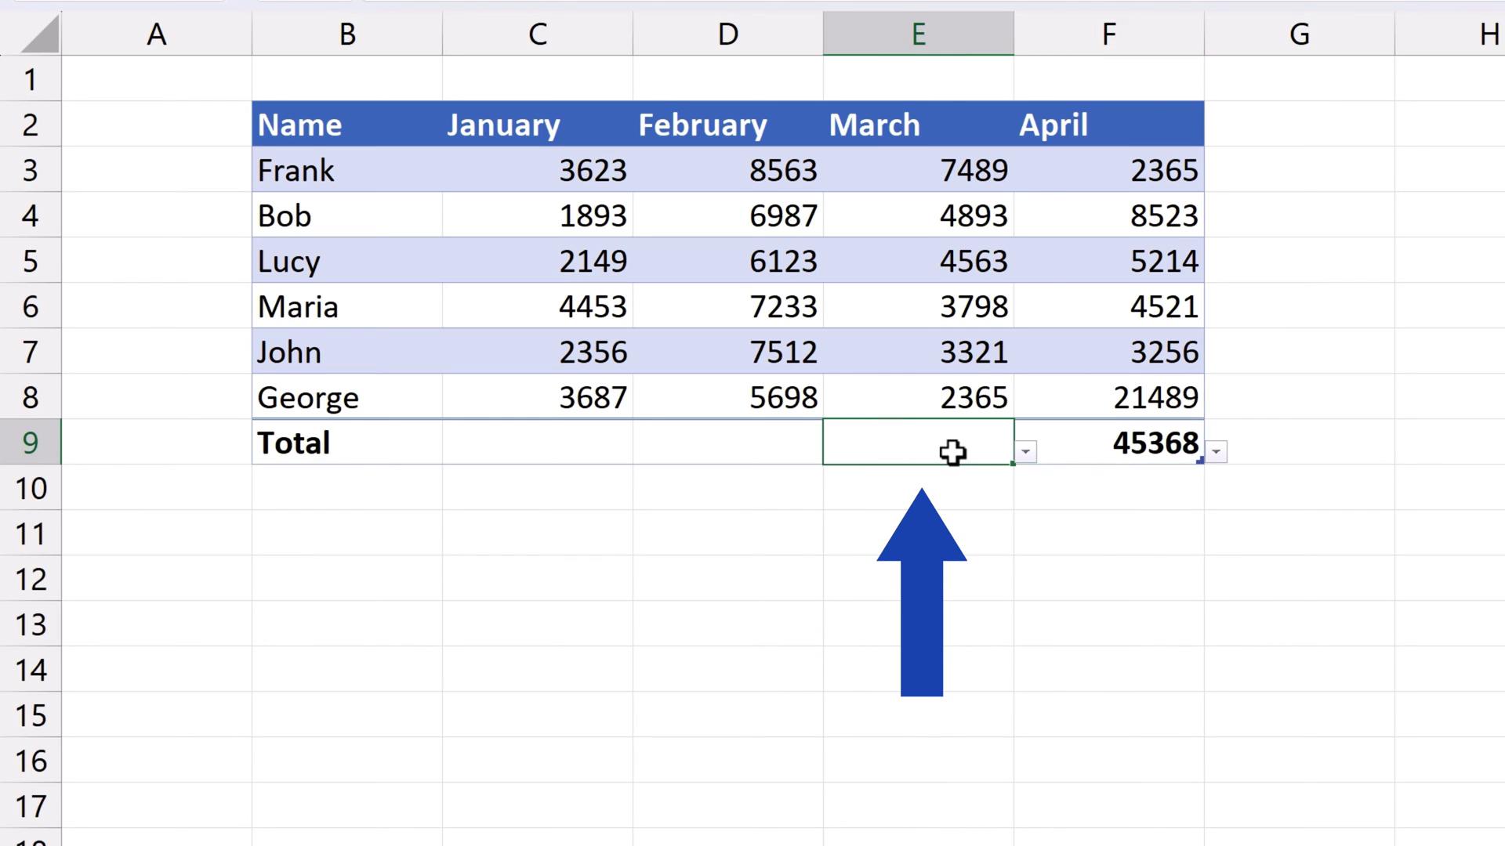
click(1024, 453)
click(997, 522)
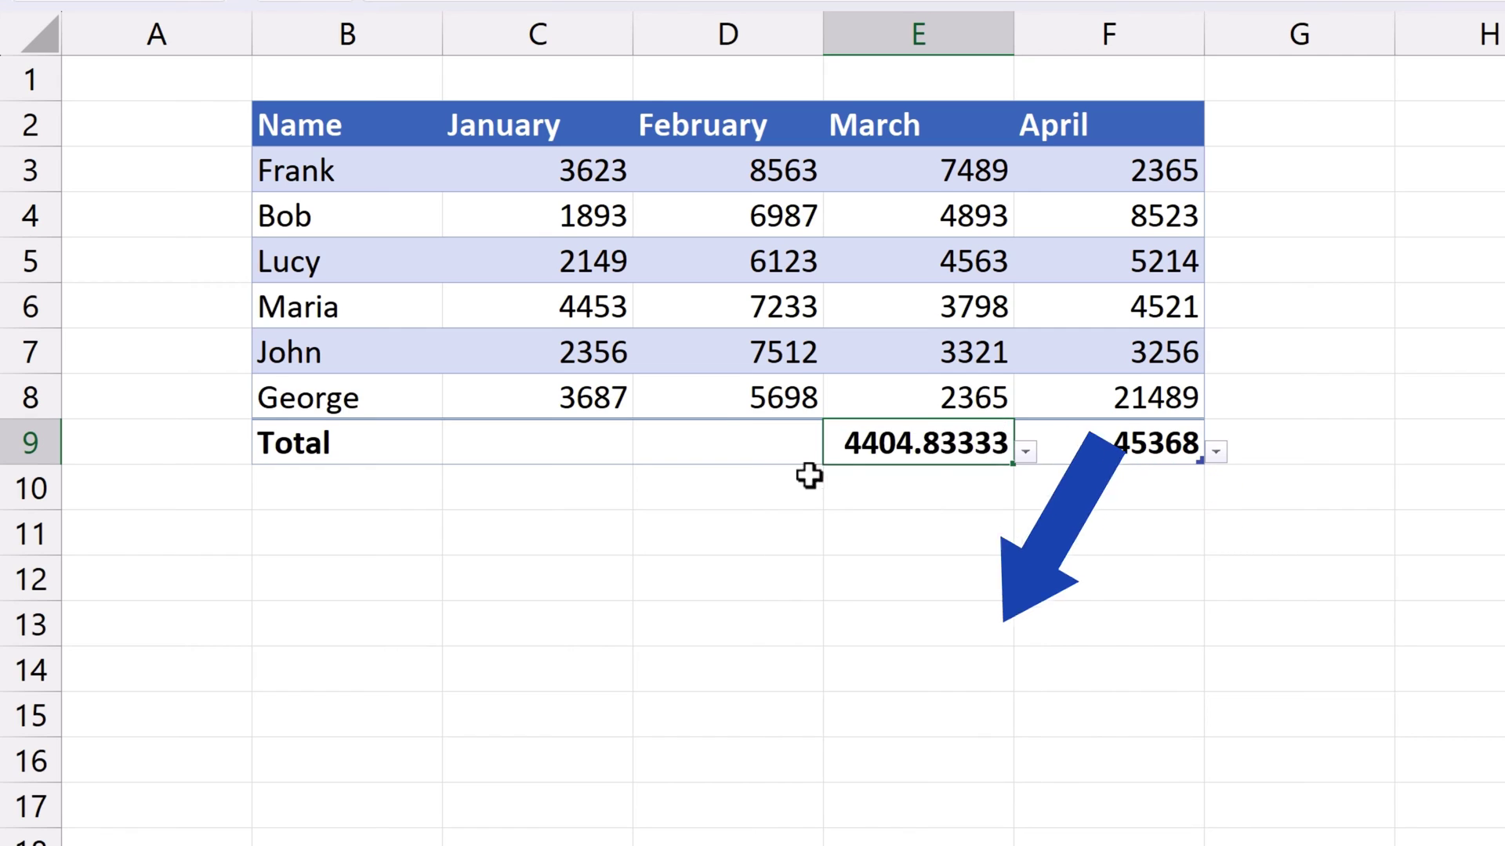
click(770, 444)
click(834, 452)
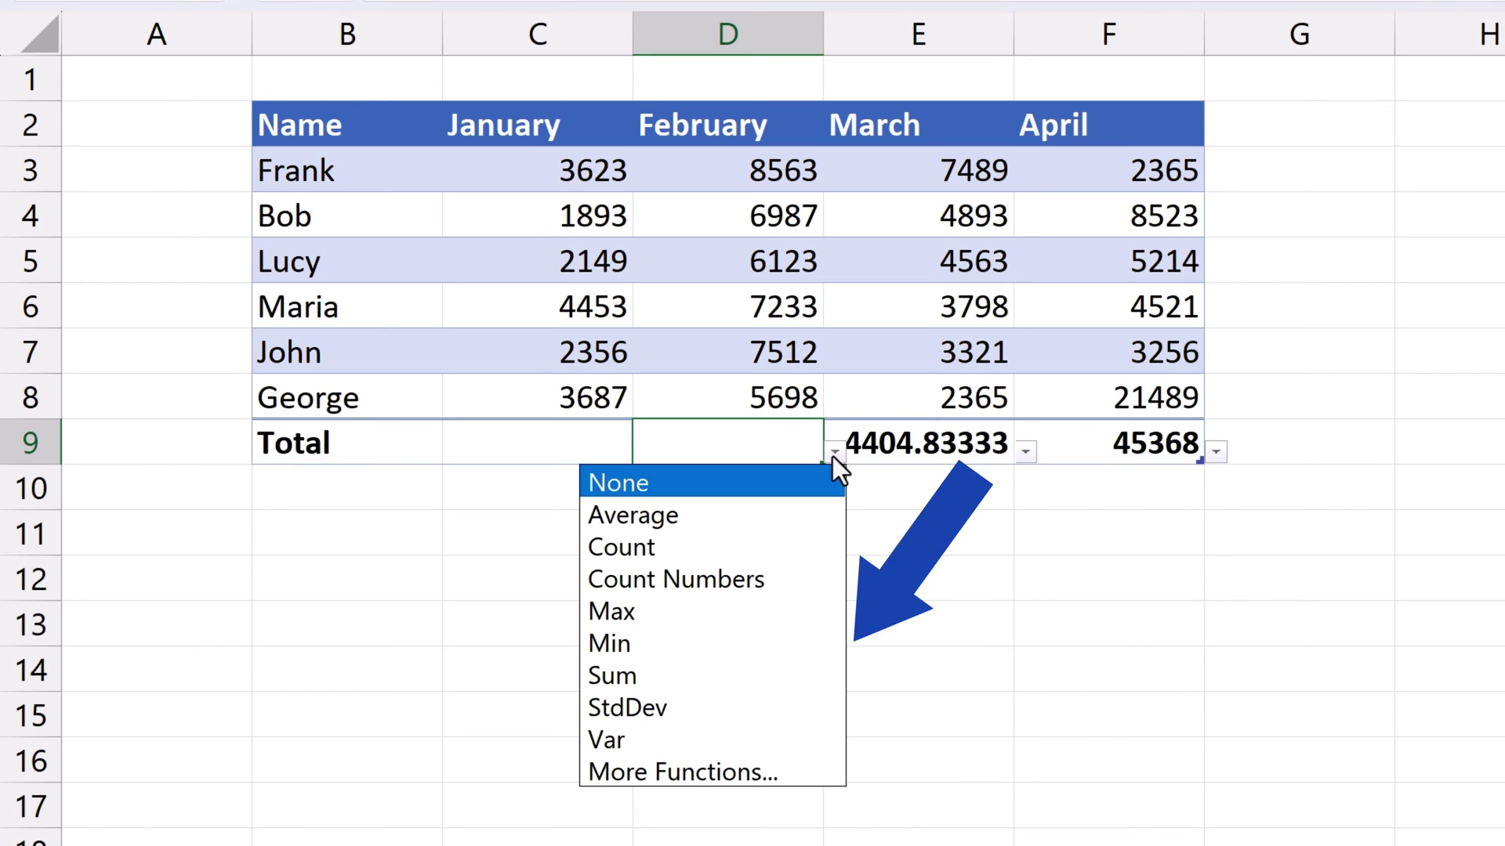
click(799, 552)
click(611, 453)
click(644, 453)
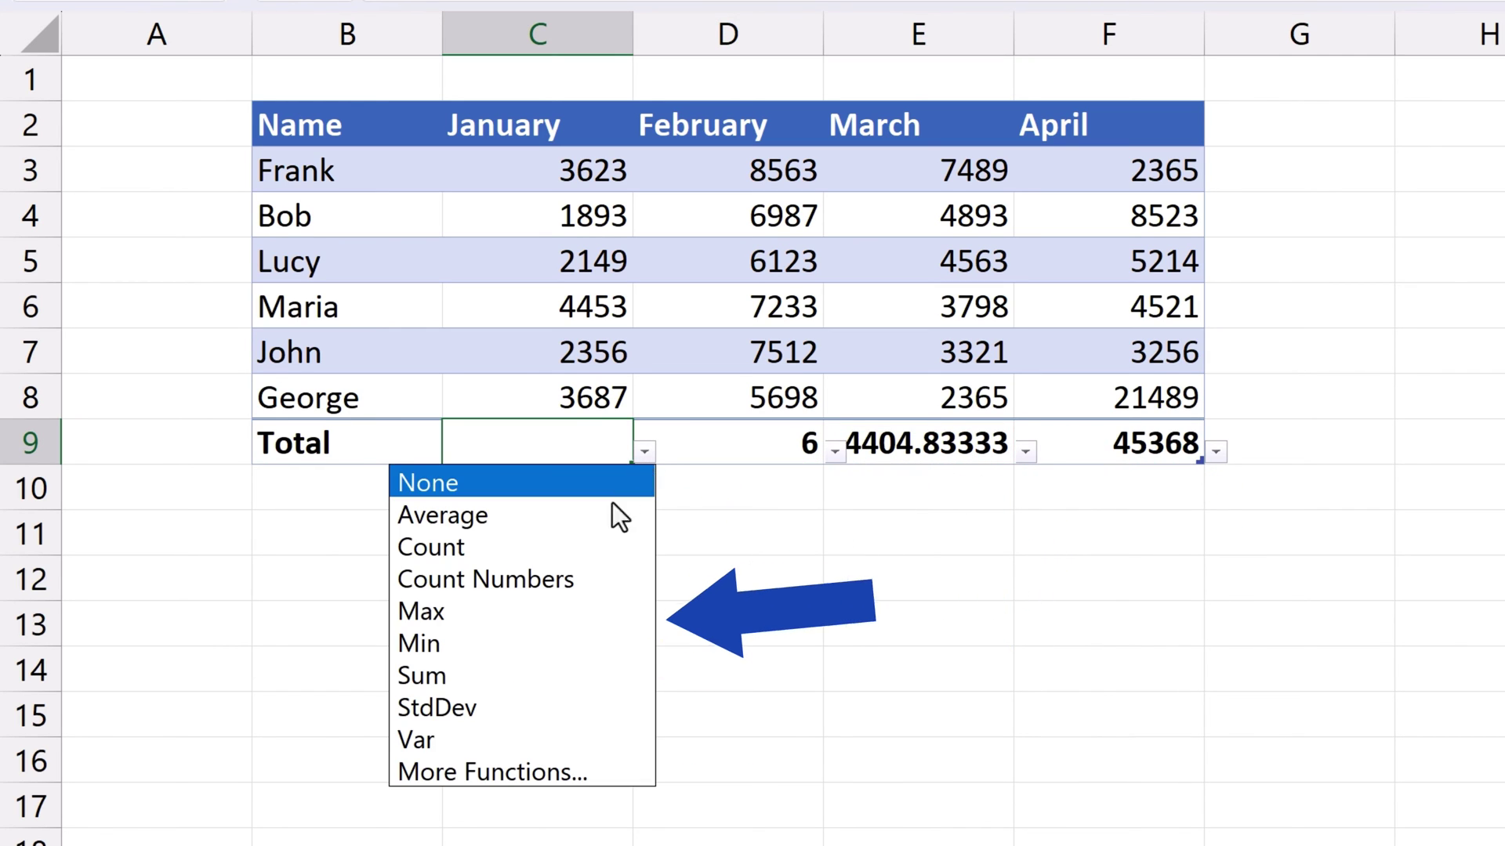
click(538, 615)
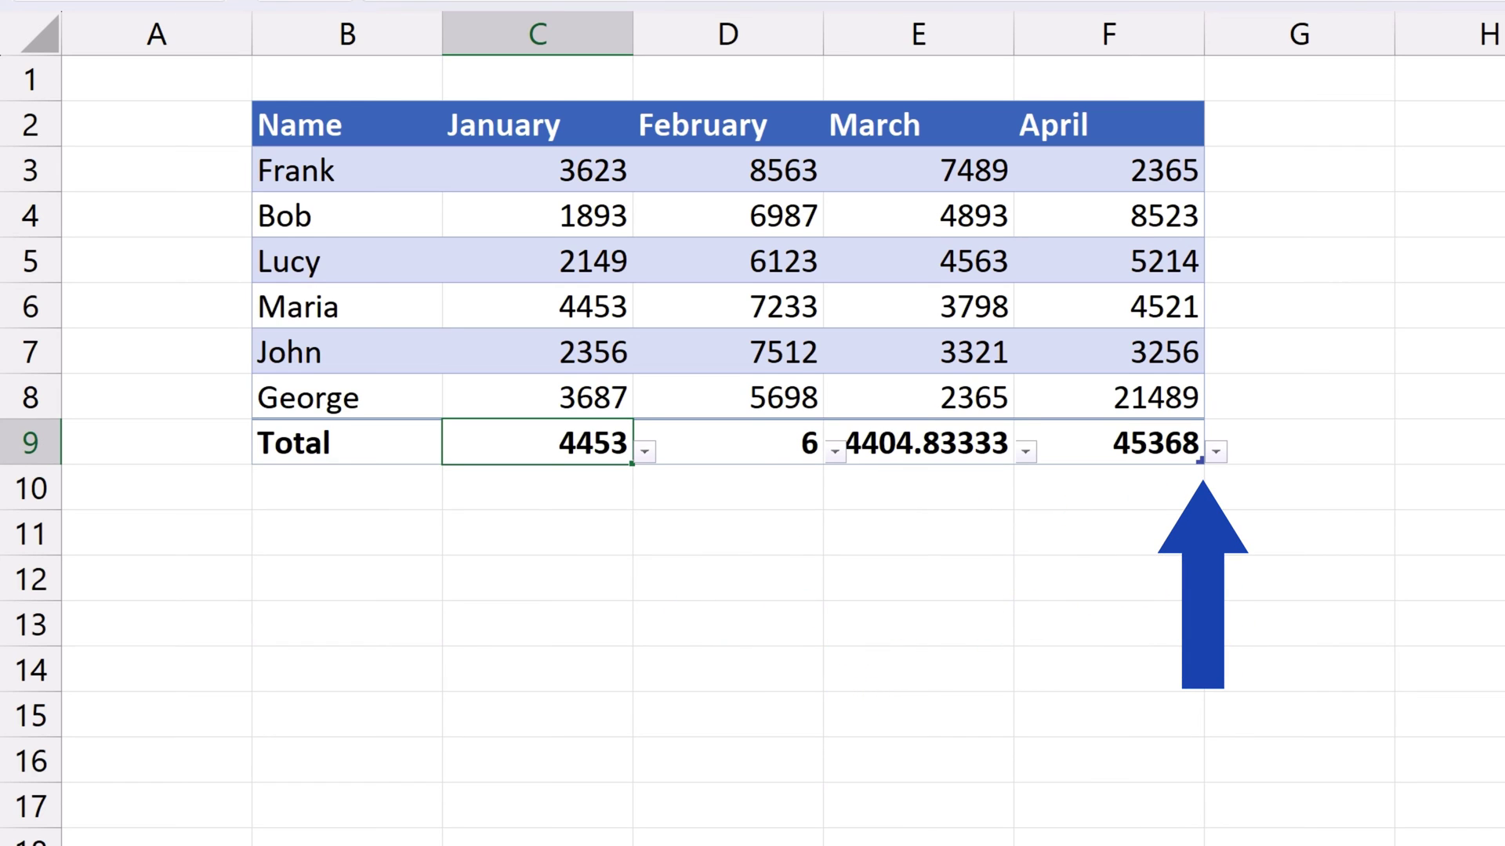
Fill April's Sum left across C9:E9, giving totals 18161, 42116 and 26429.
click(1148, 461)
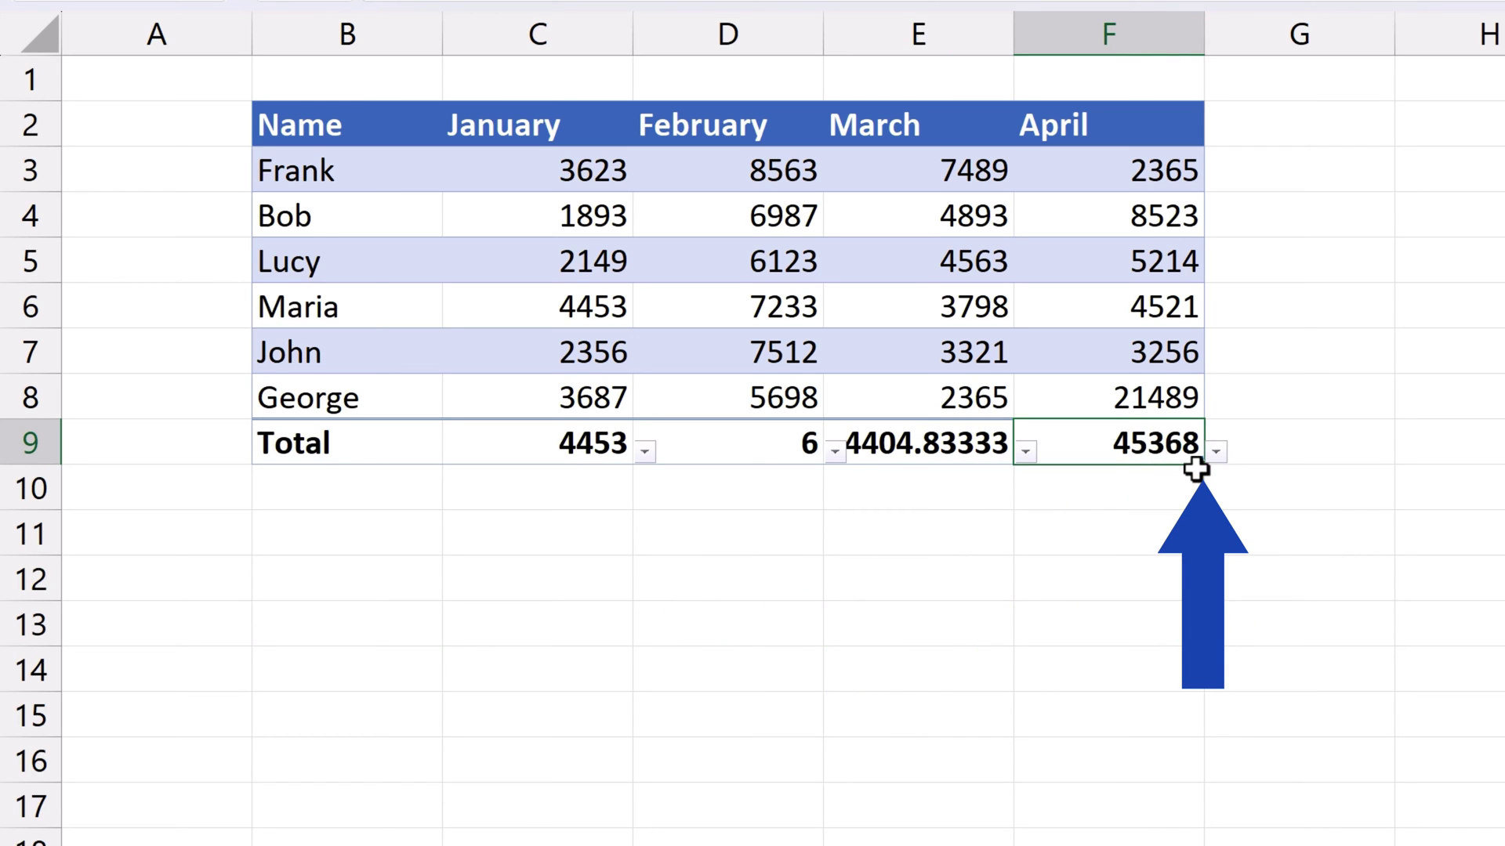
drag(1191, 460, 488, 463)
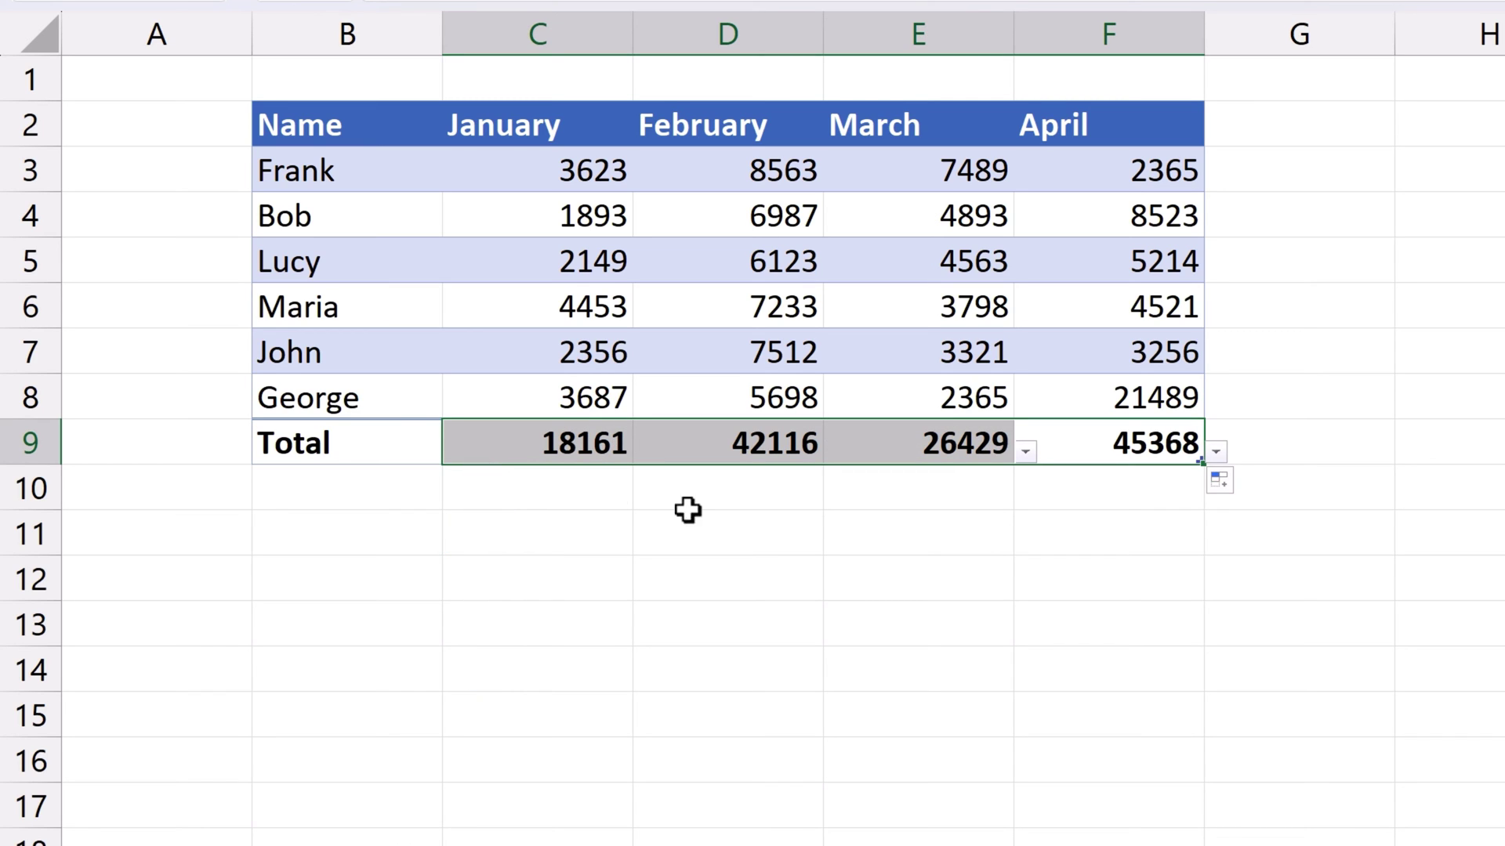
click(1134, 544)
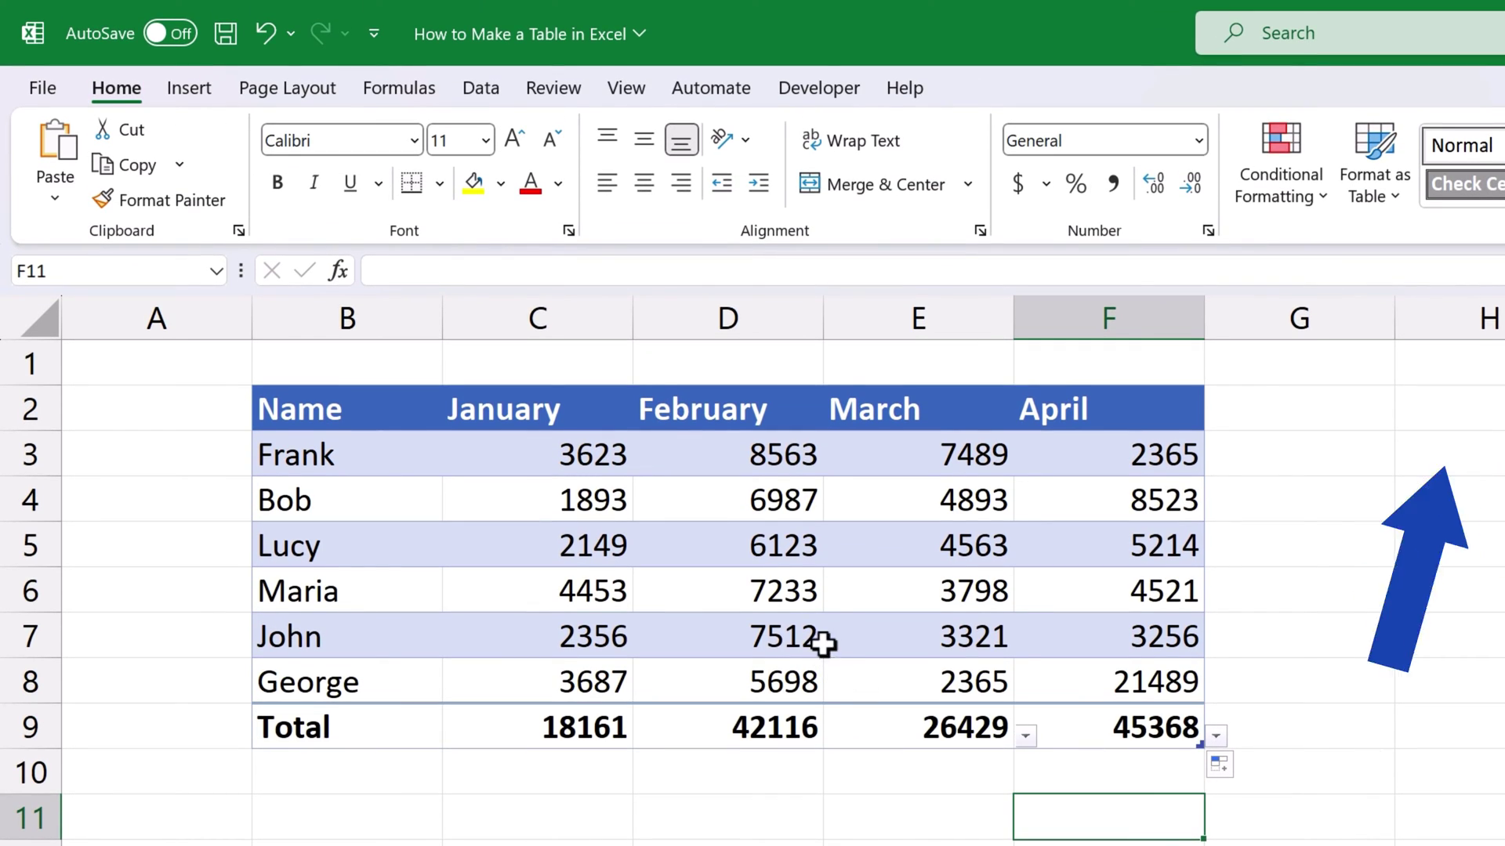
Switch off the Total row so the table ends at row 8, covering B2:F8.
click(886, 593)
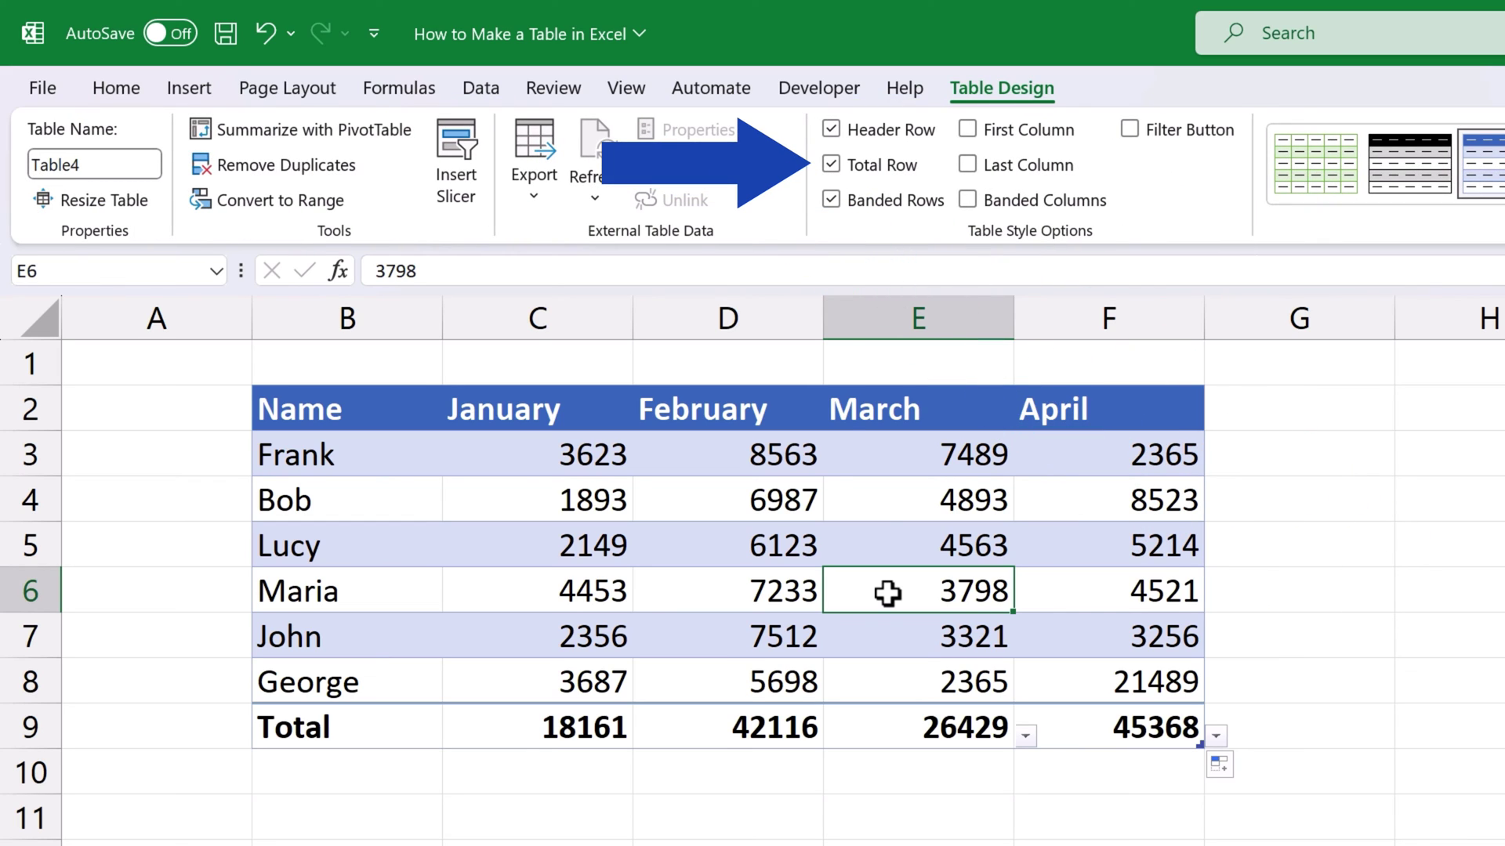
click(837, 166)
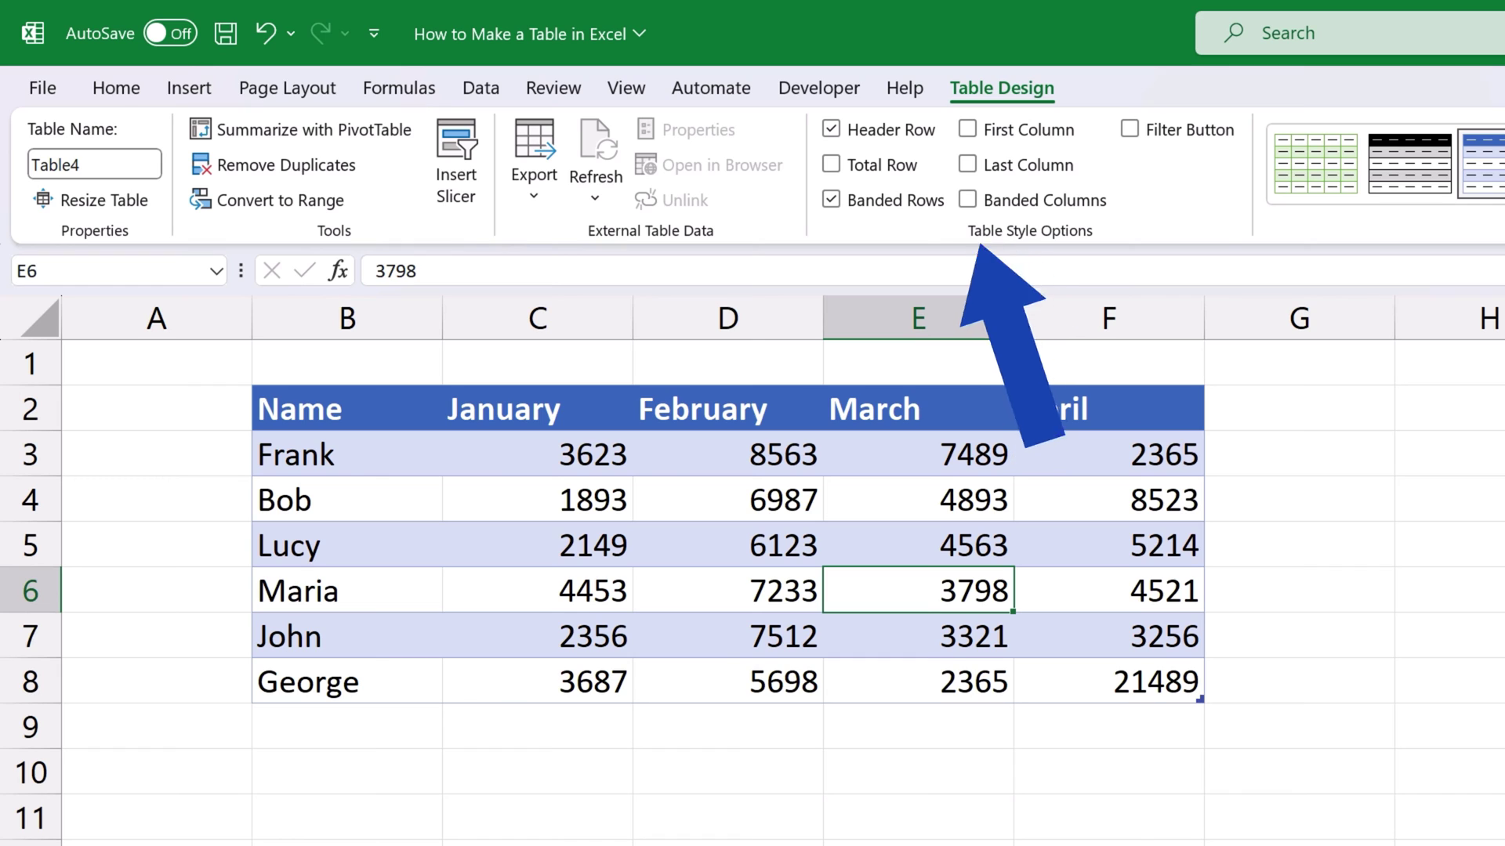
Try Header Row, First Column and Last Column on and off, keeping the header and no bold columns.
click(840, 132)
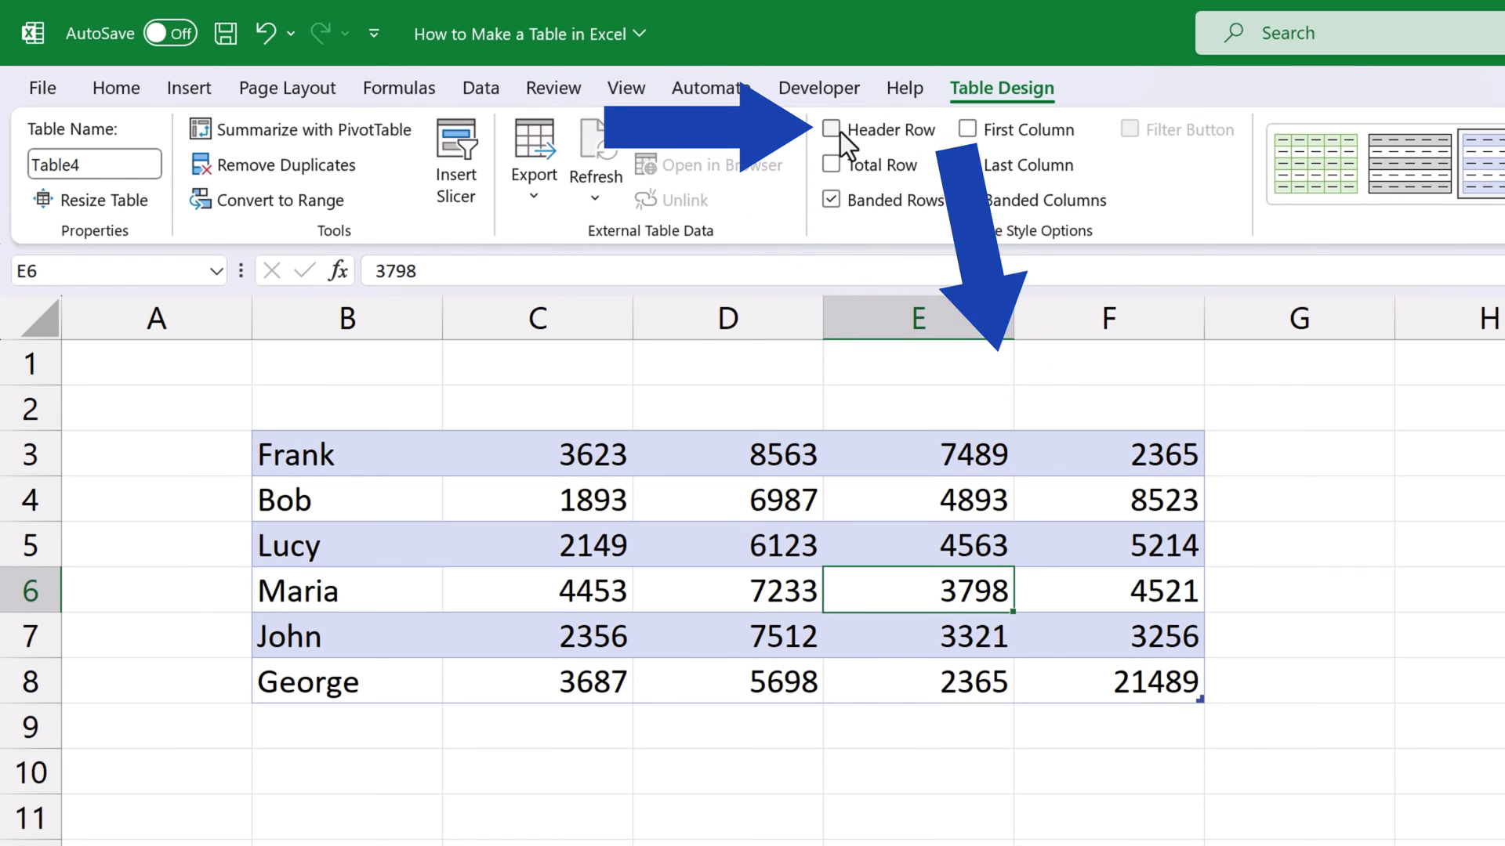
click(840, 132)
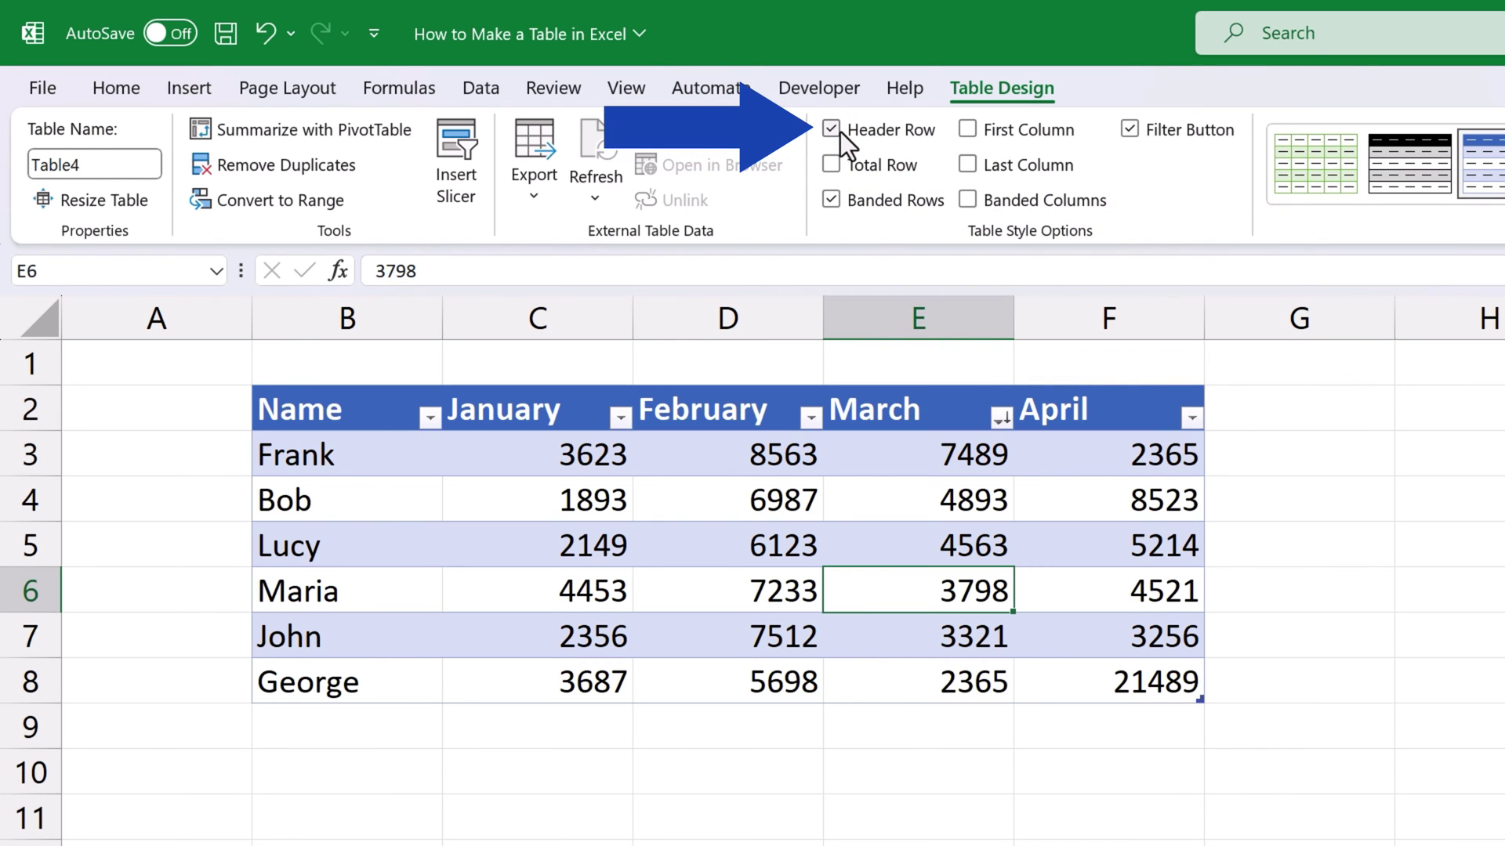
click(966, 130)
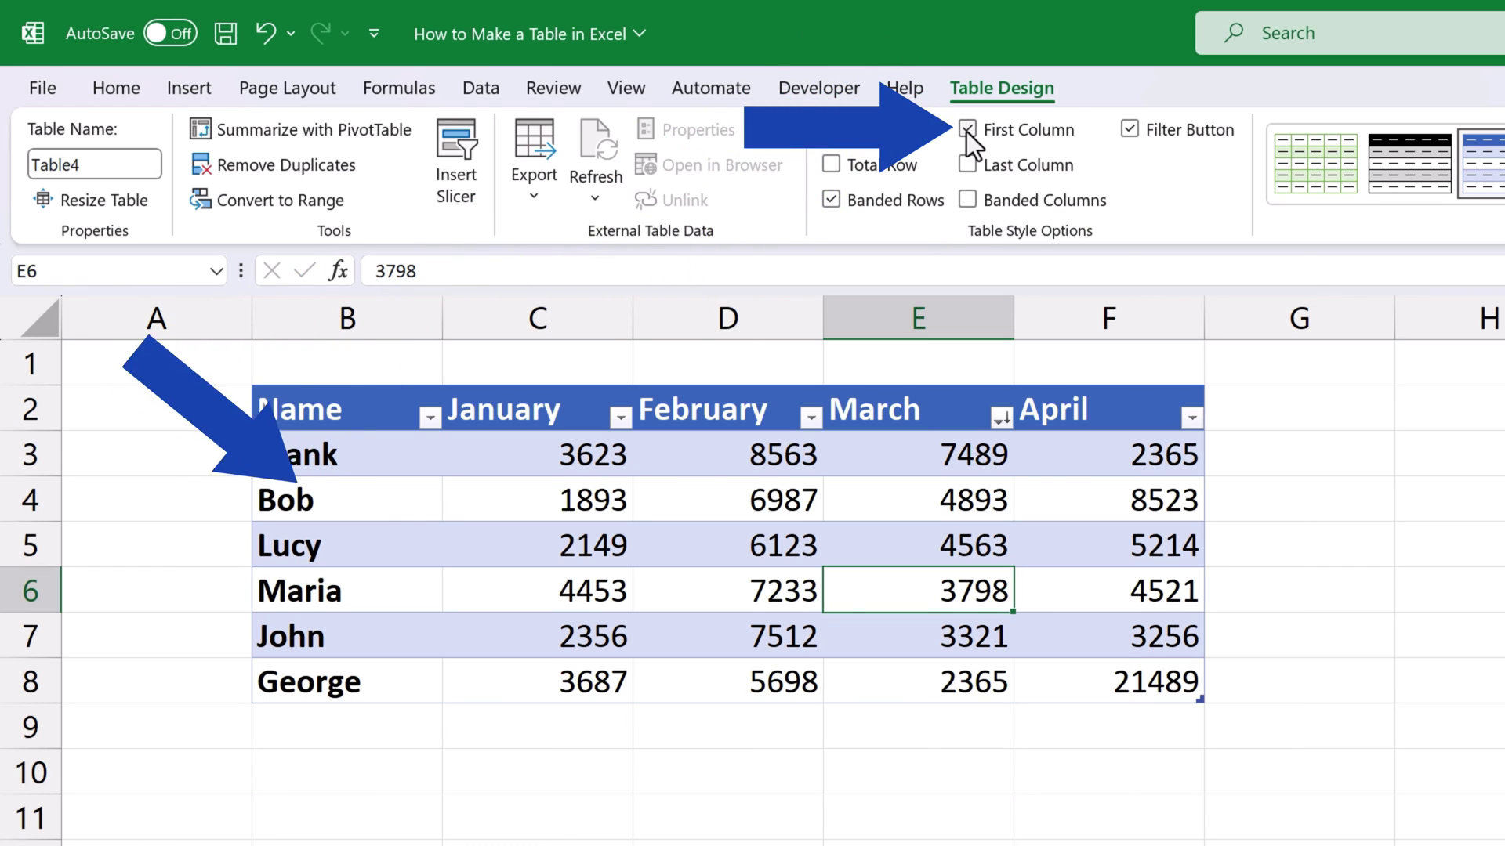
click(966, 132)
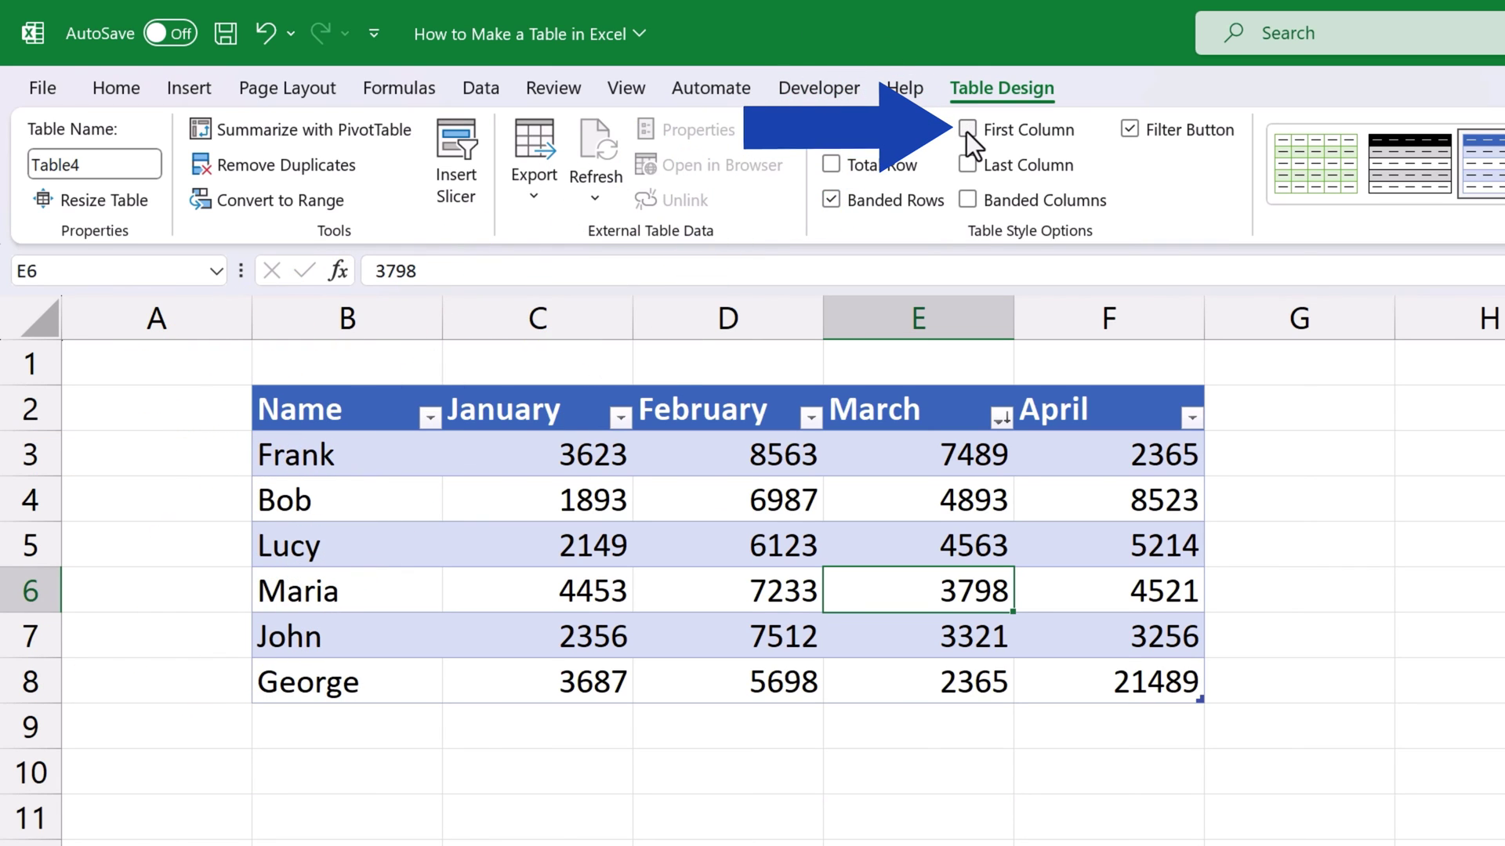
click(970, 171)
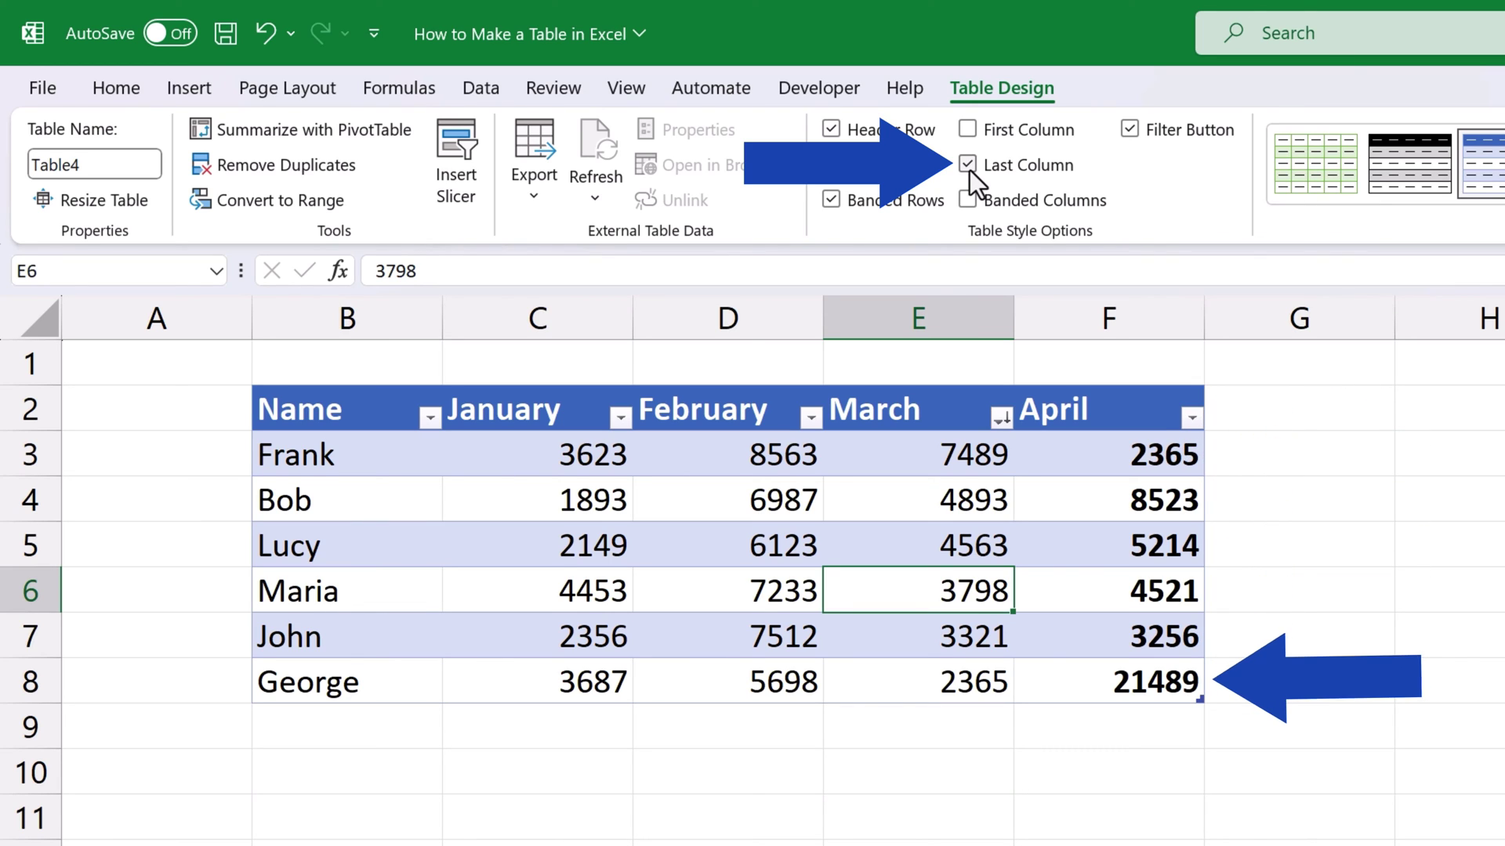
click(970, 170)
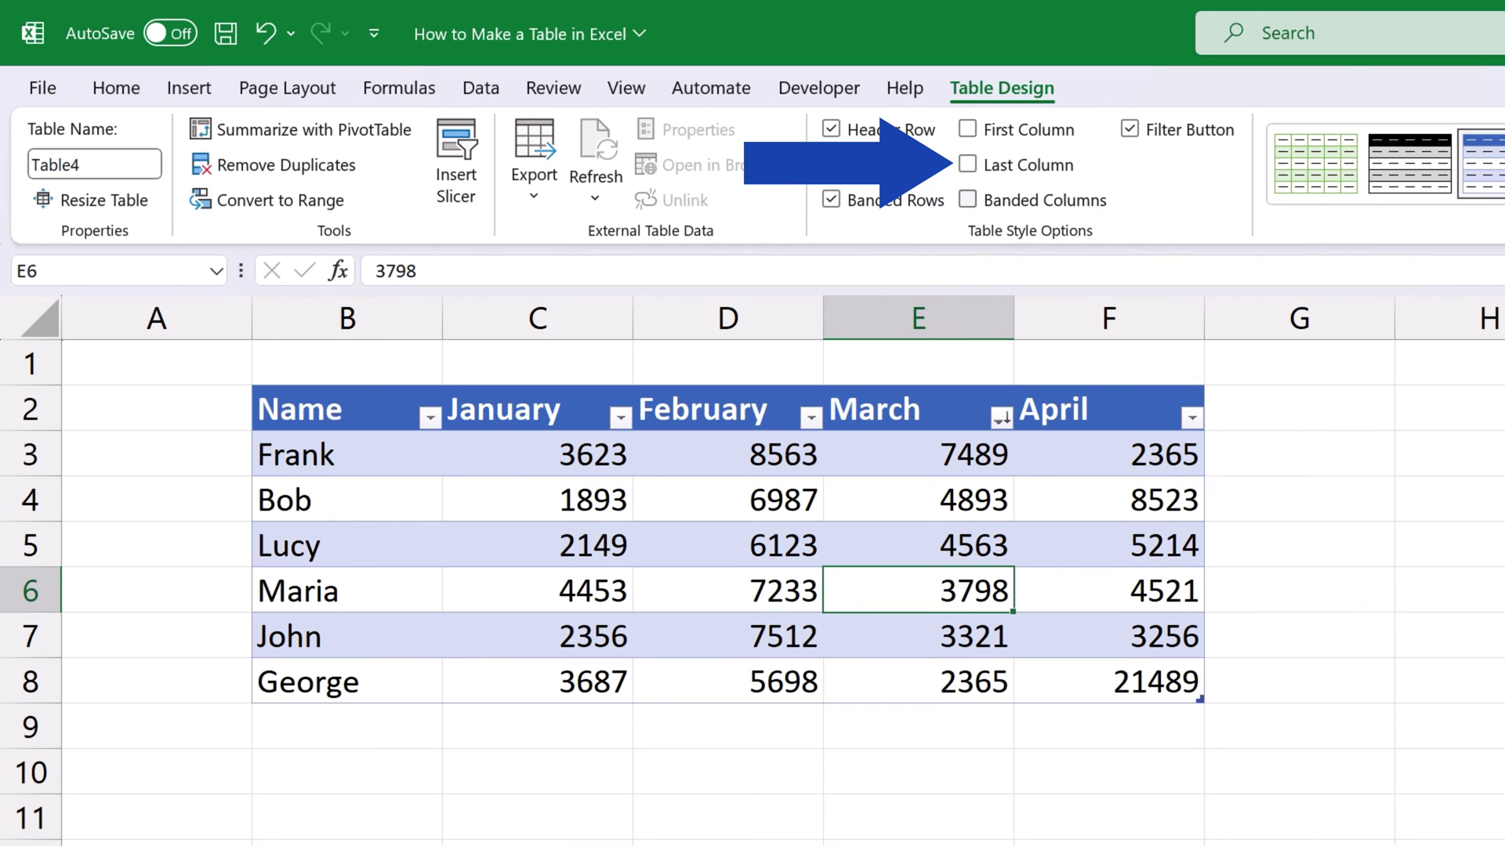
Replace Banded Rows with Banded Columns so alternate columns are shaded.
click(833, 202)
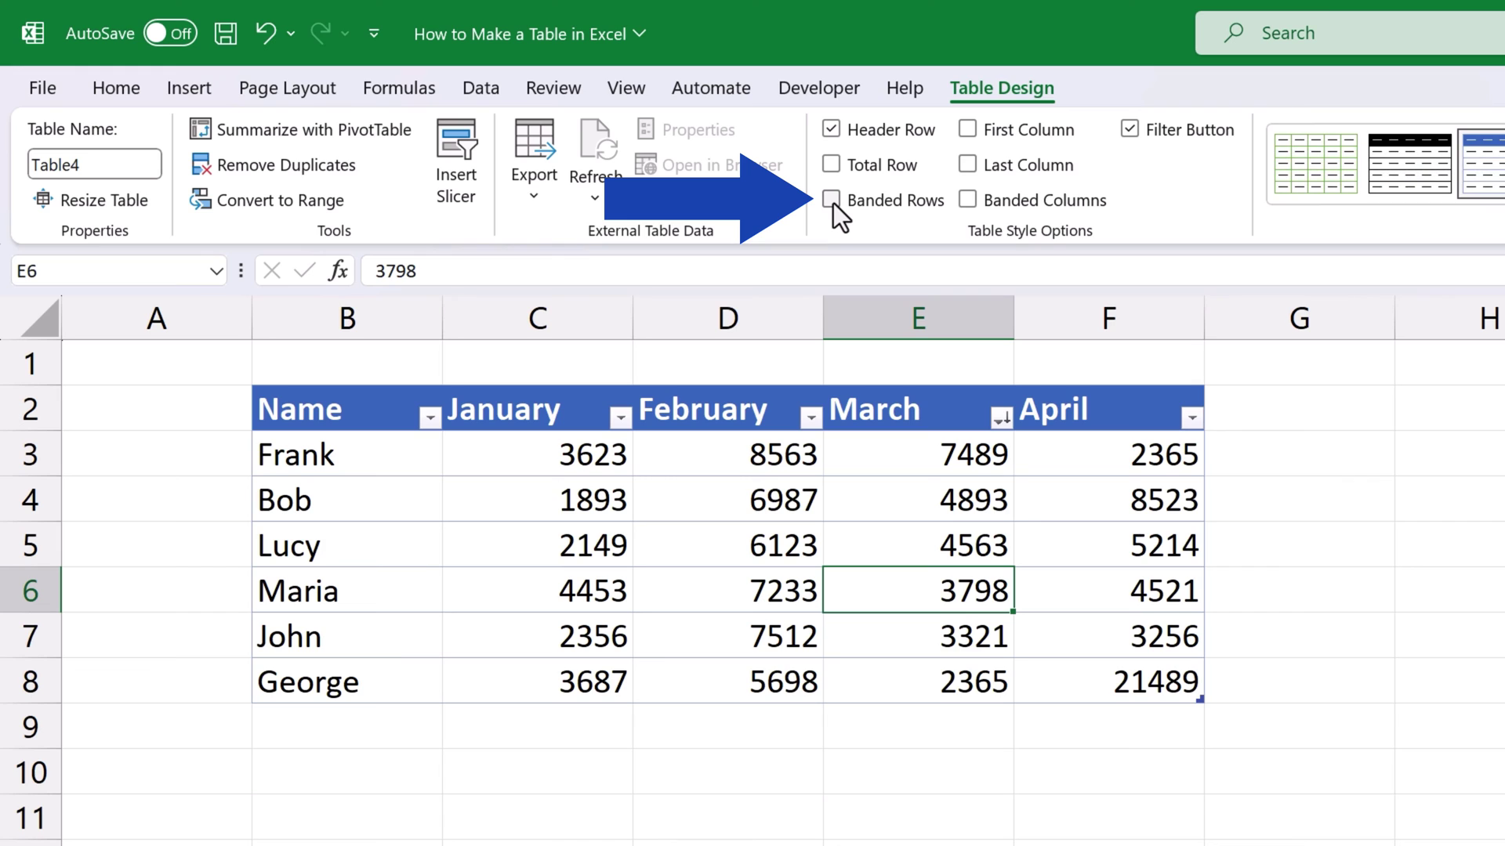
click(833, 202)
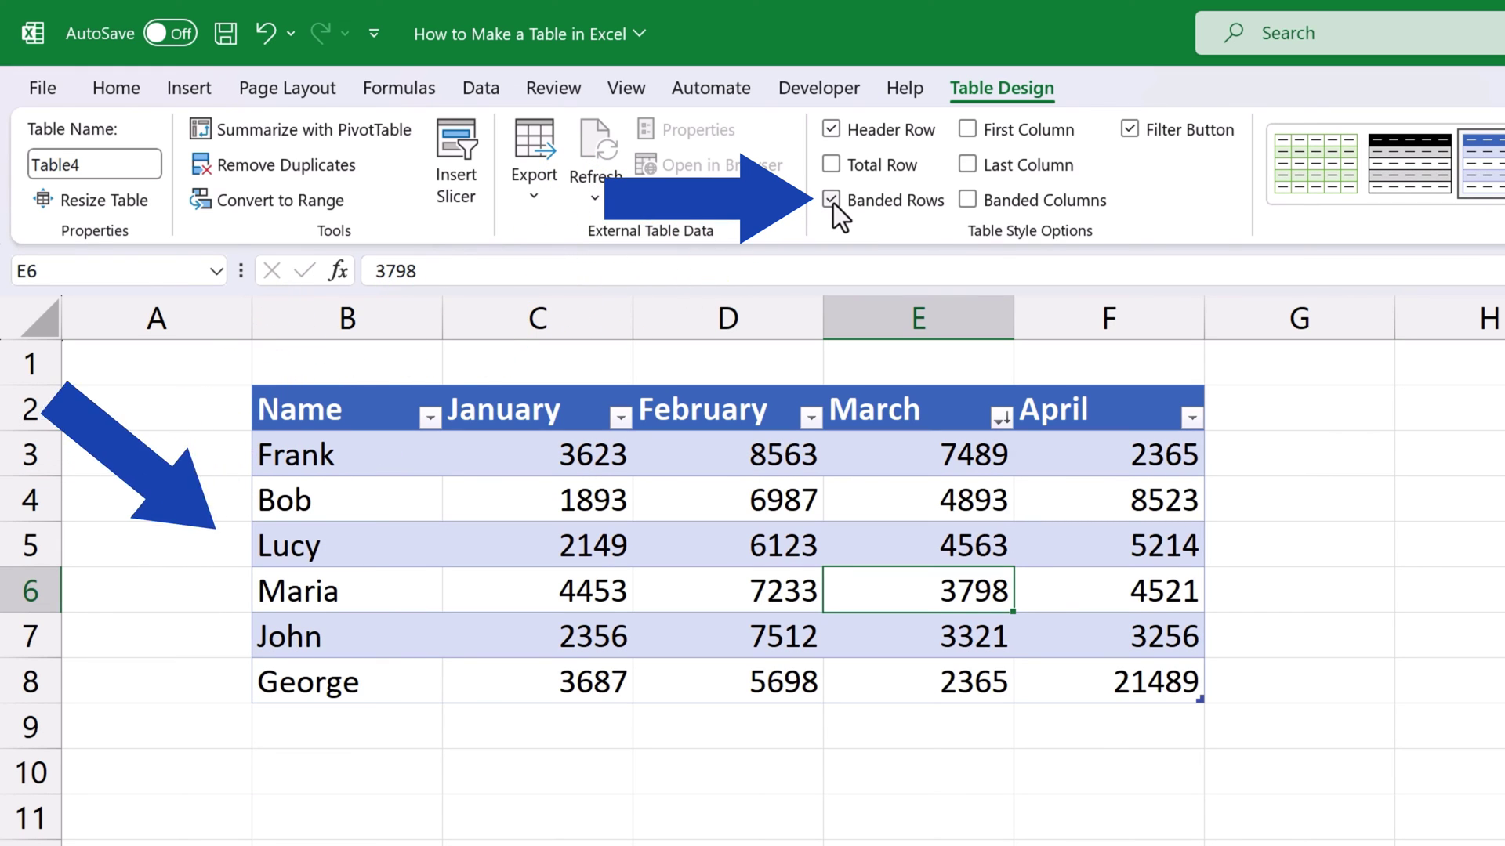
click(833, 202)
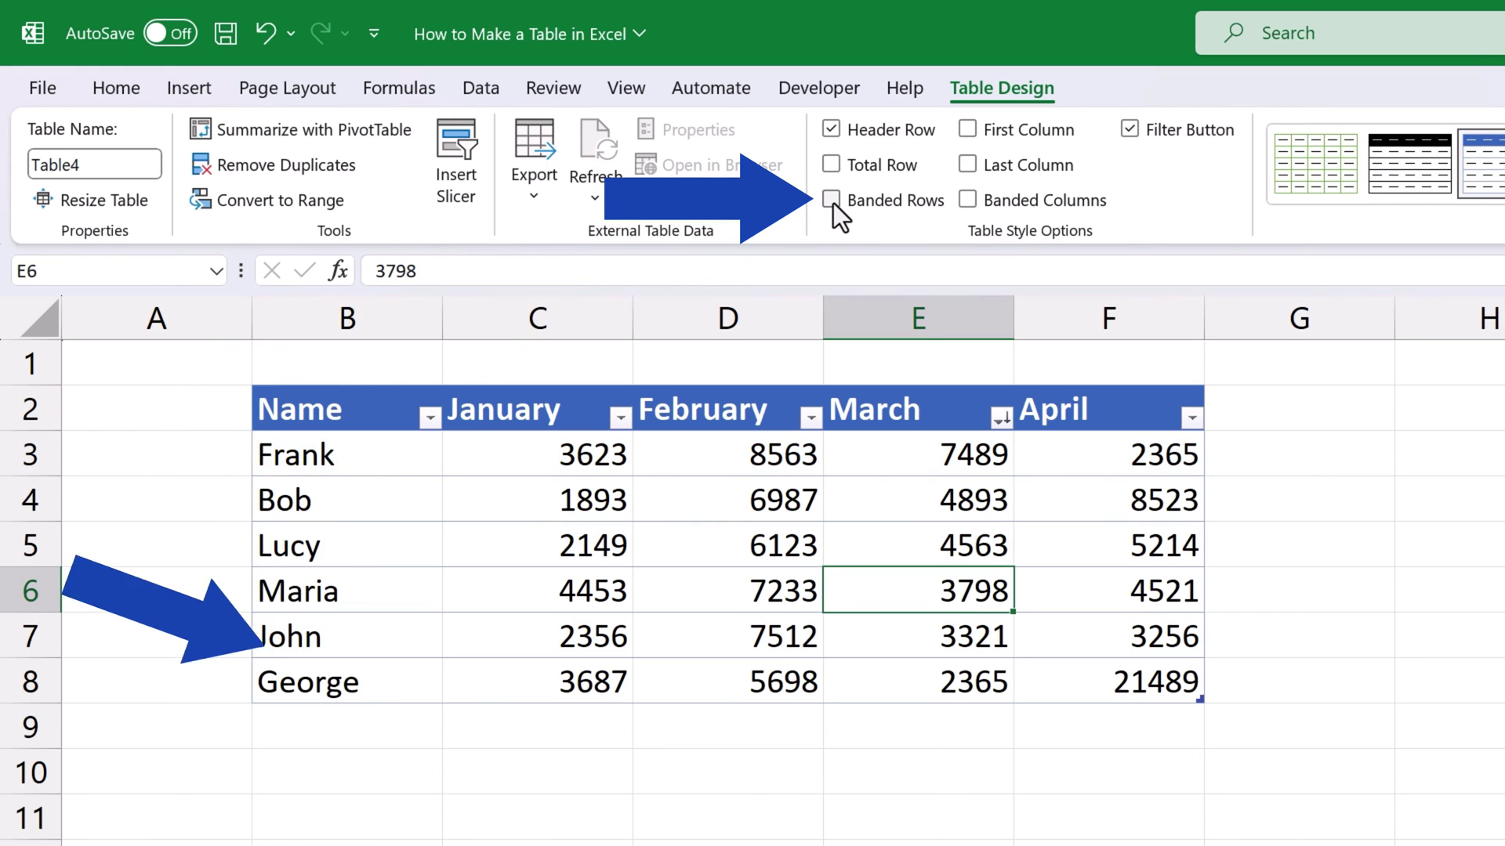
click(967, 202)
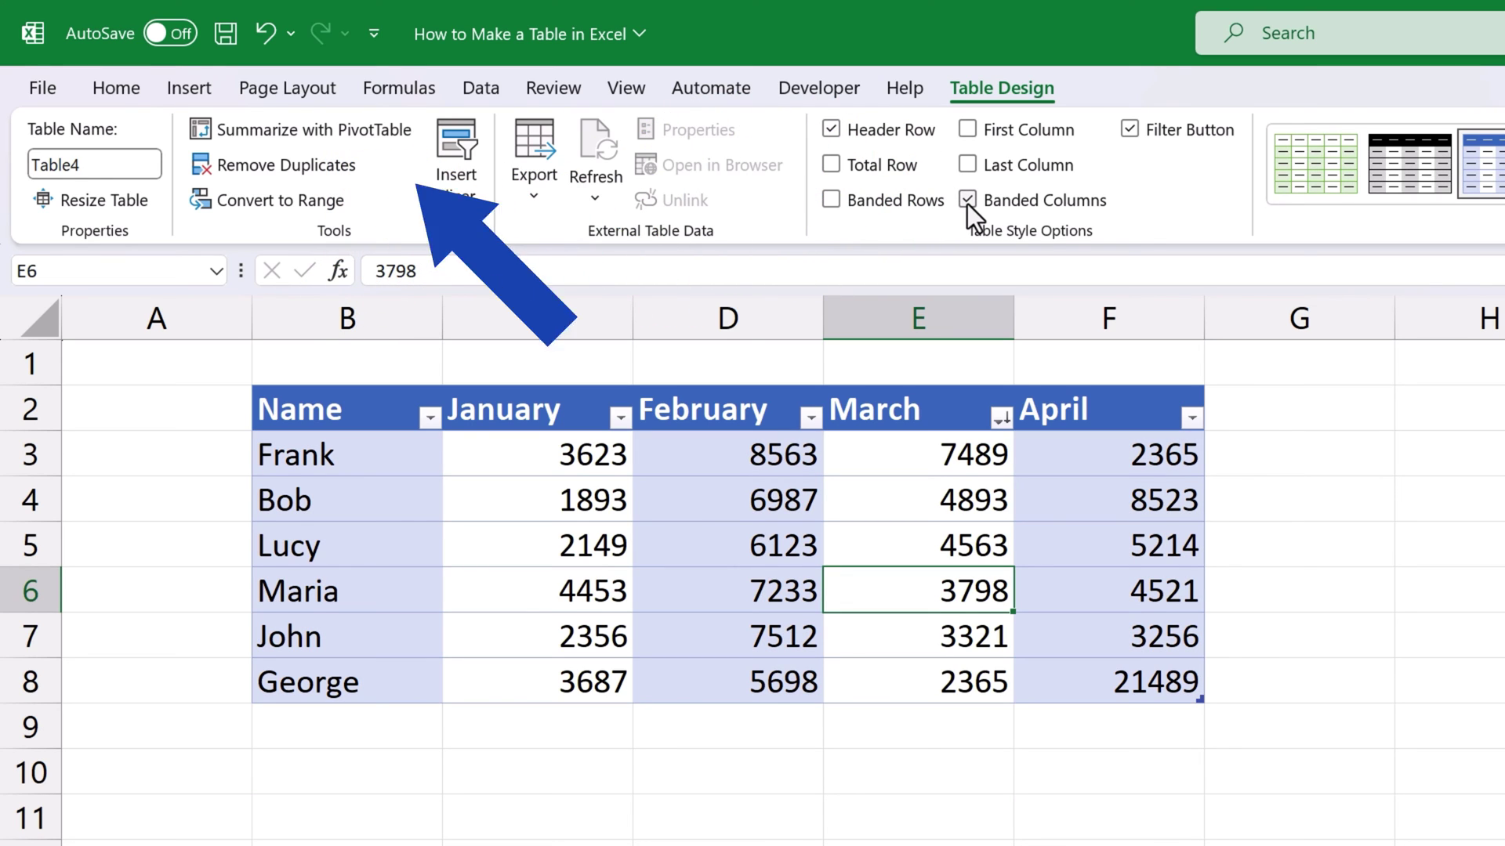